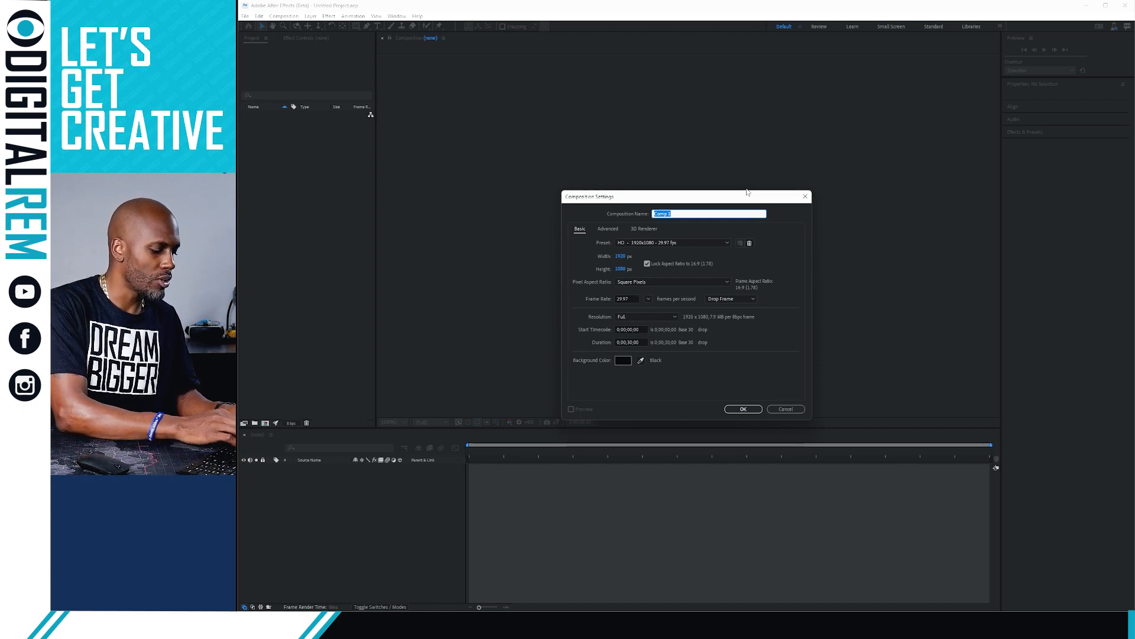
# Name the new composition Master and import P1100486.MP4 into the Project panel
pyautogui.write('Master')
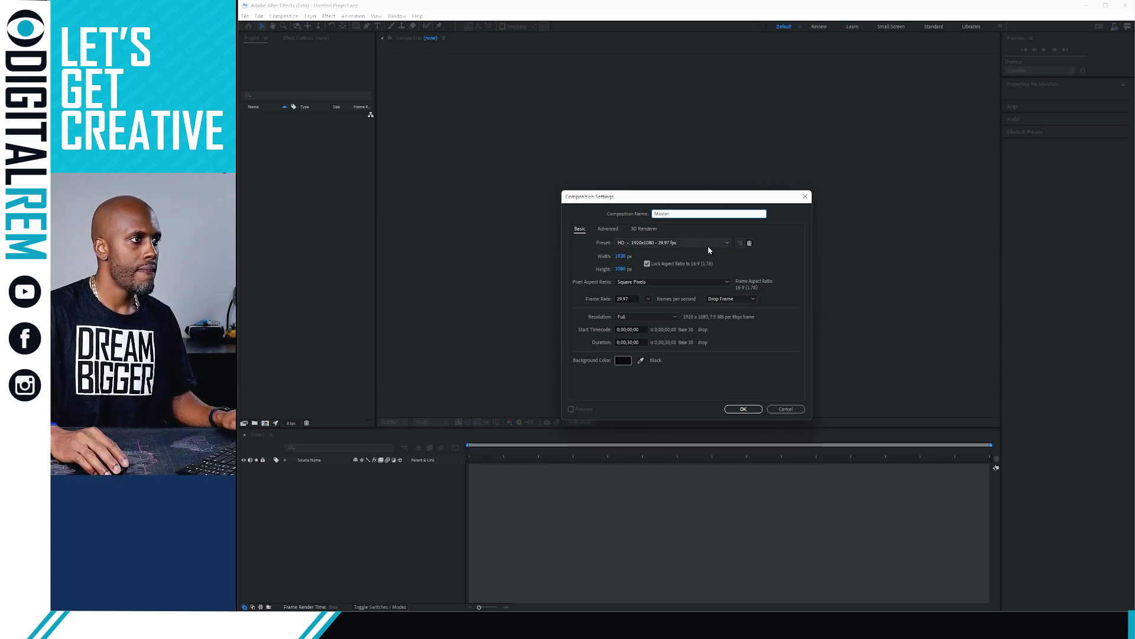
pyautogui.click(740, 409)
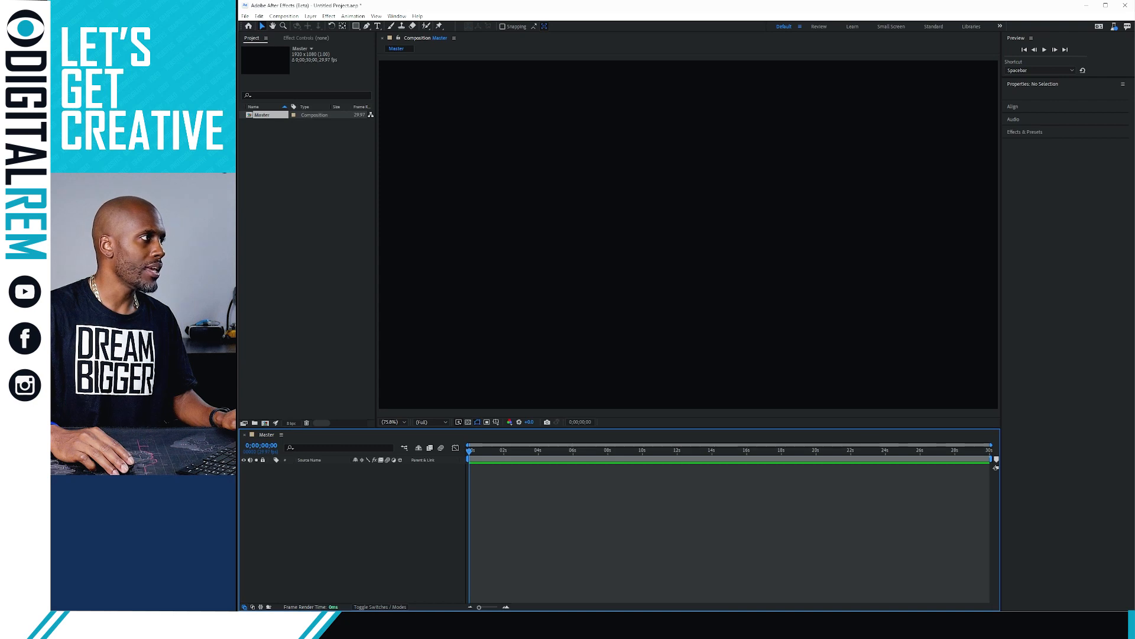
pyautogui.moveTo(250, 142); pyautogui.dragTo(272, 155)
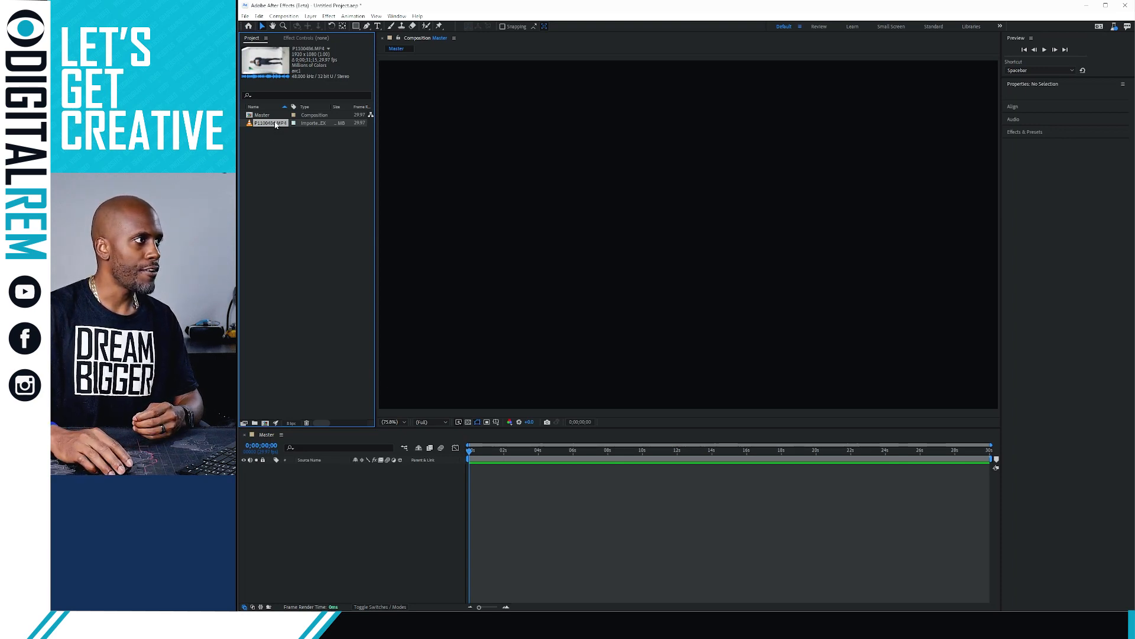
# Add P1100486.MP4 to the Master timeline, trim its start, and shift it to begin at zero
pyautogui.moveTo(276, 124); pyautogui.dragTo(333, 476)
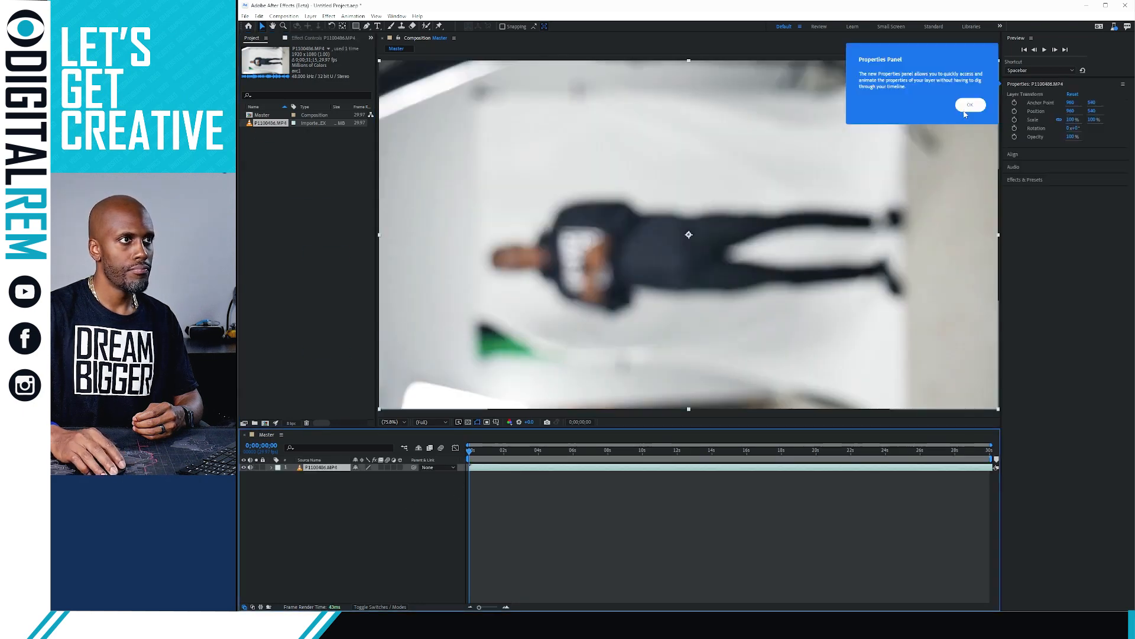
pyautogui.click(968, 106)
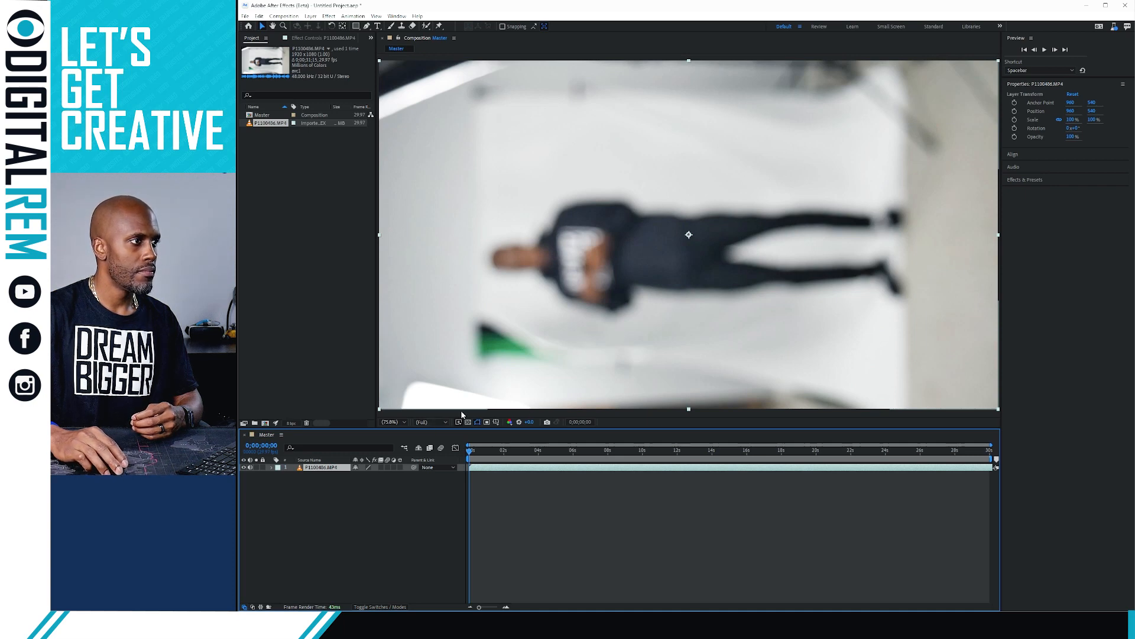
pyautogui.moveTo(483, 457); pyautogui.dragTo(506, 452)
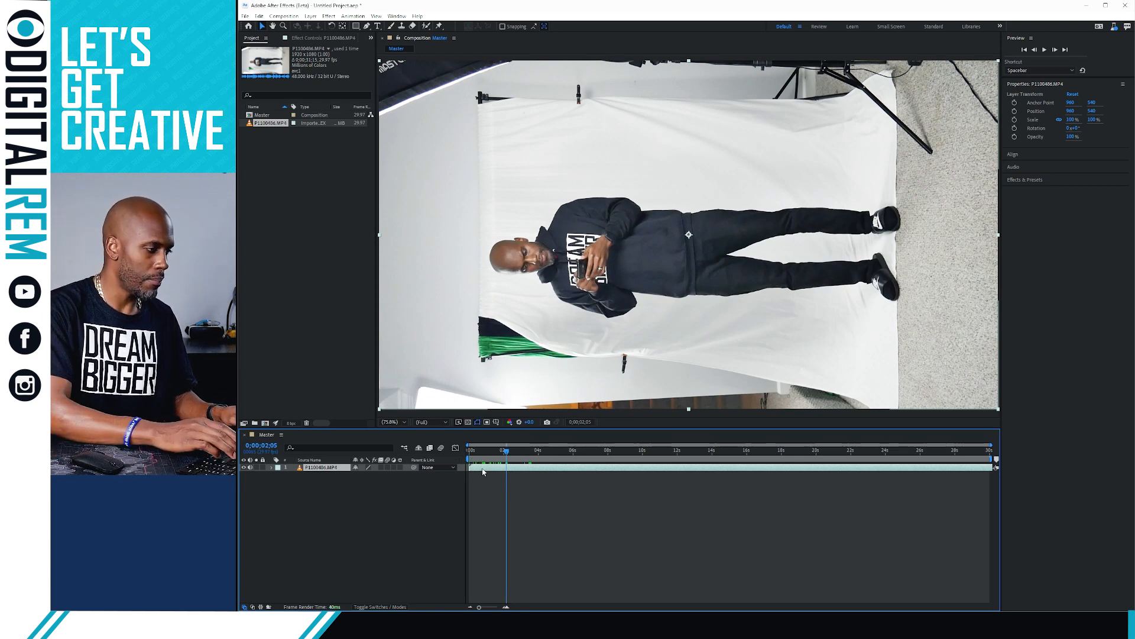
pyautogui.hotkey('alt', '[')
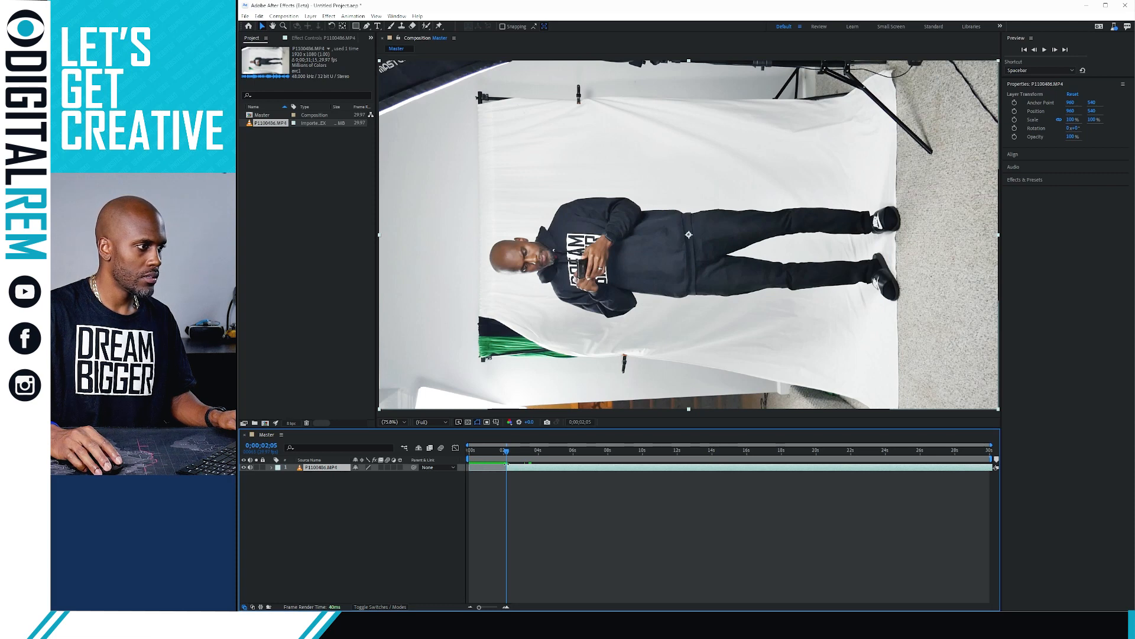
pyautogui.press('Home')
pyautogui.press('[')
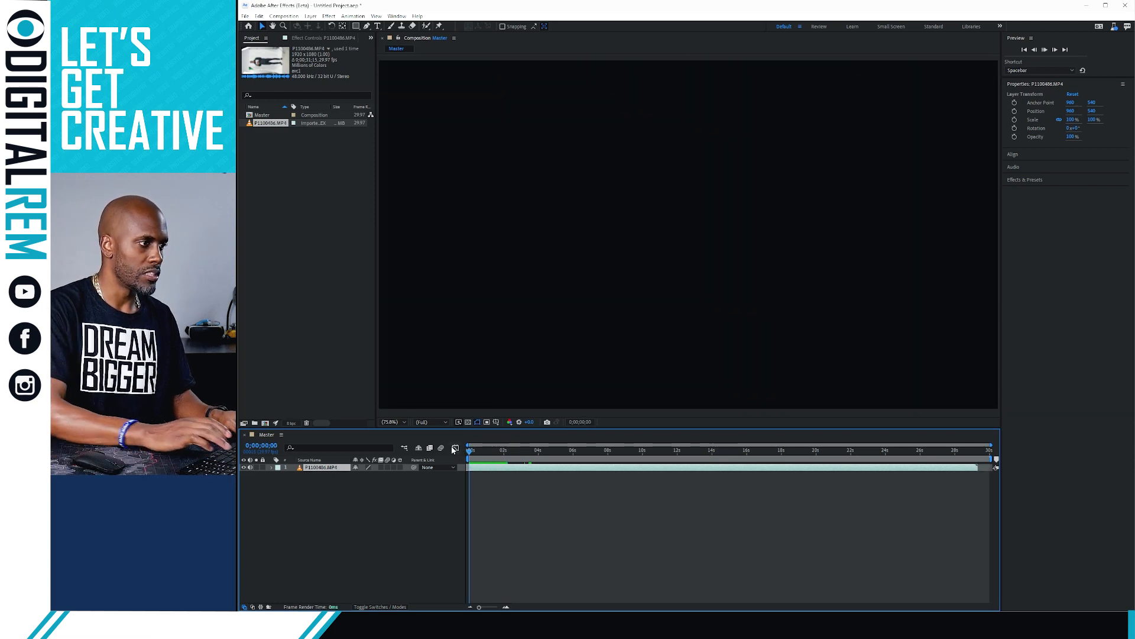
# Trim the clip's end at 0;00;25;26 and end the work area there
pyautogui.press('space')
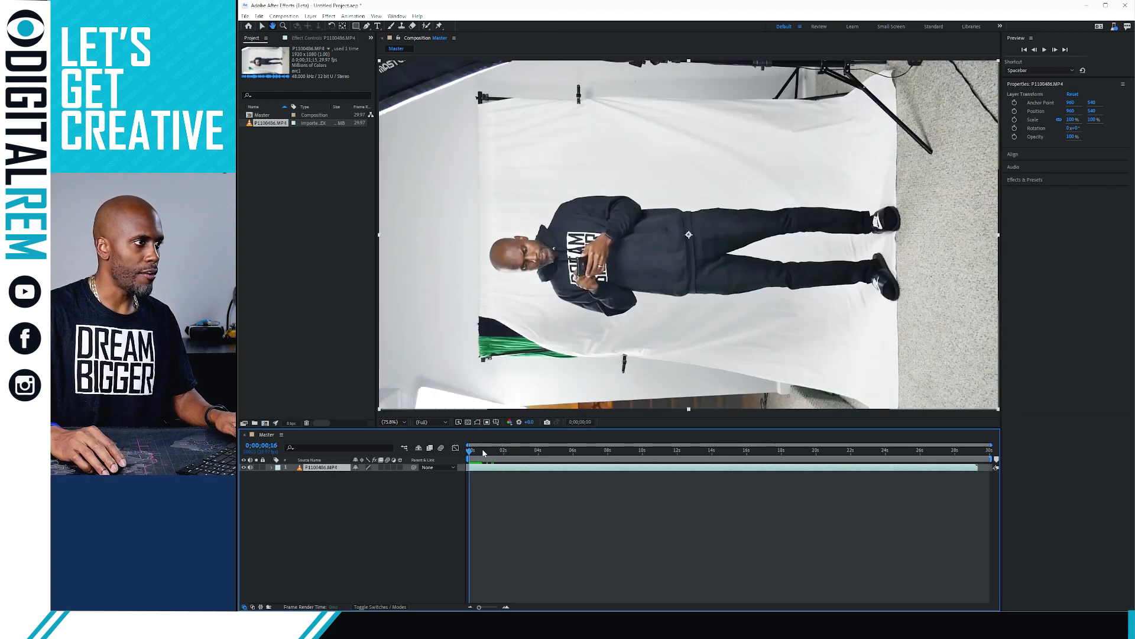
pyautogui.moveTo(483, 453); pyautogui.dragTo(919, 437)
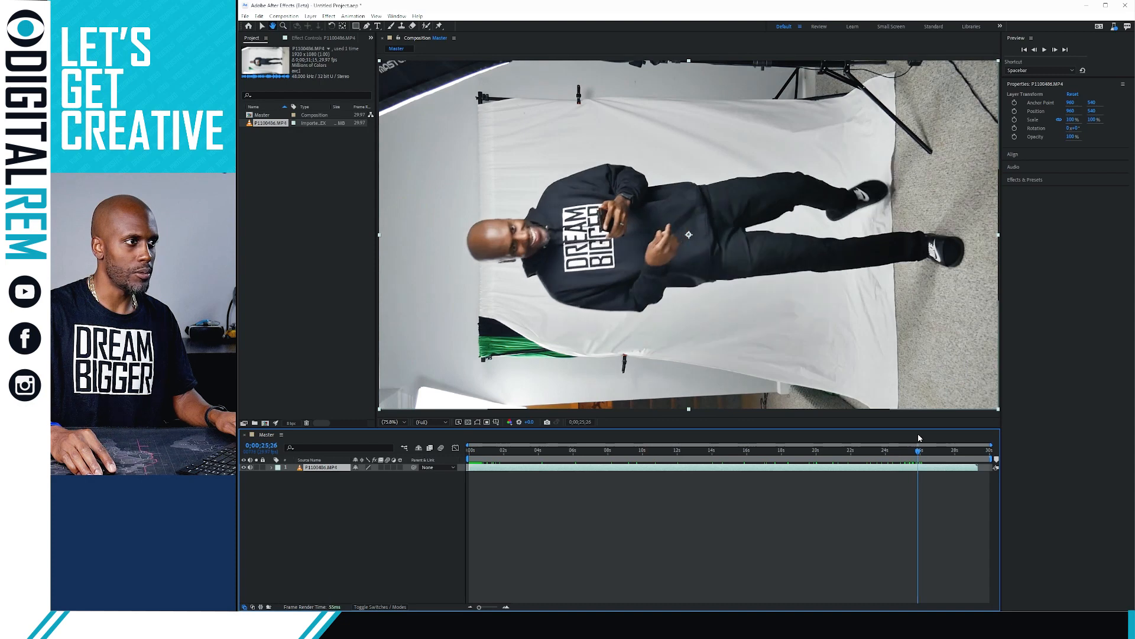
pyautogui.press('v')
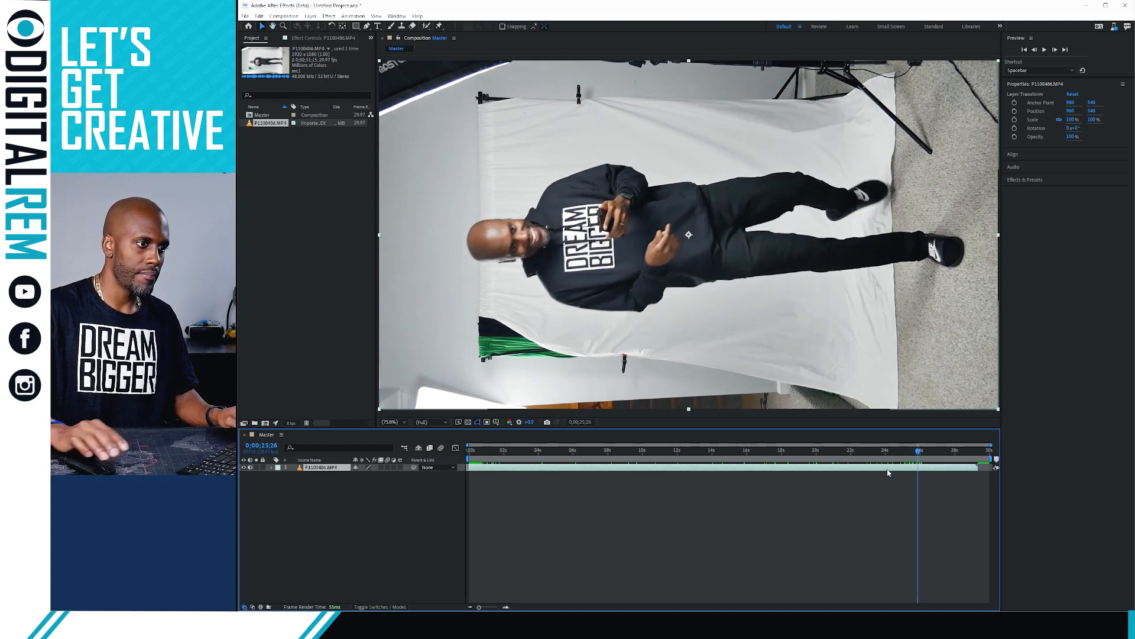
pyautogui.hotkey('alt', ']')
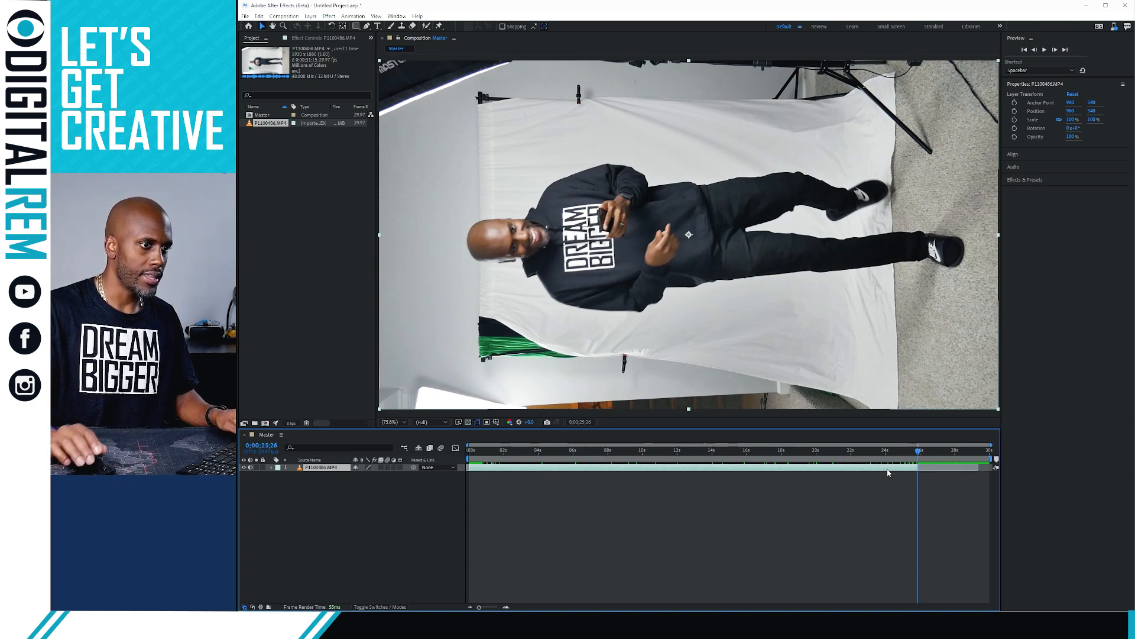
pyautogui.press('n')
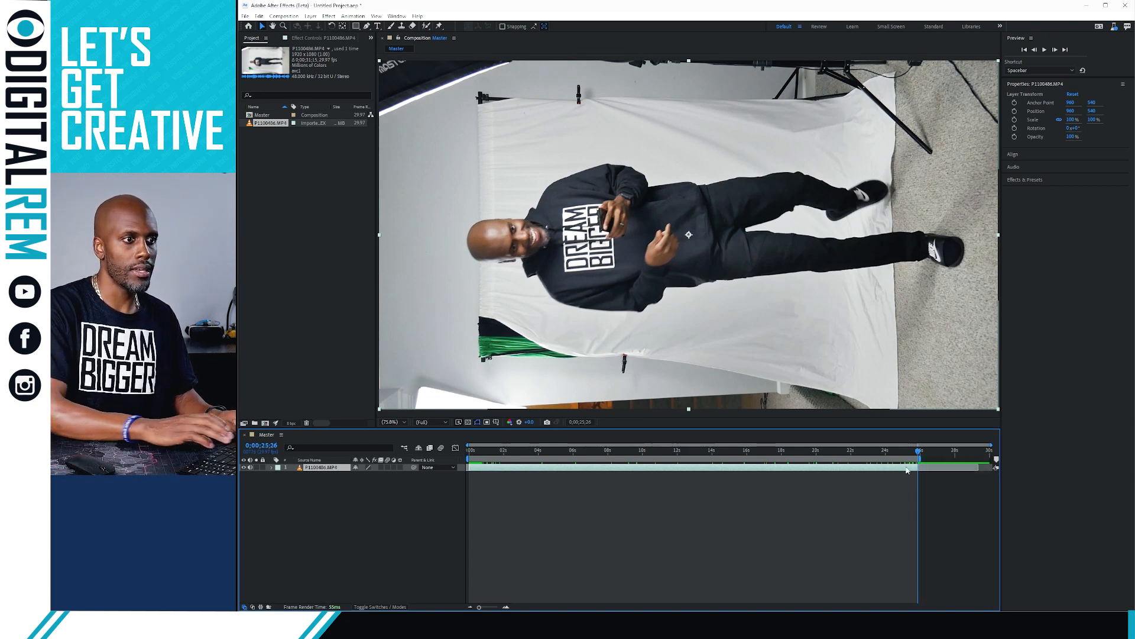
pyautogui.click(869, 497)
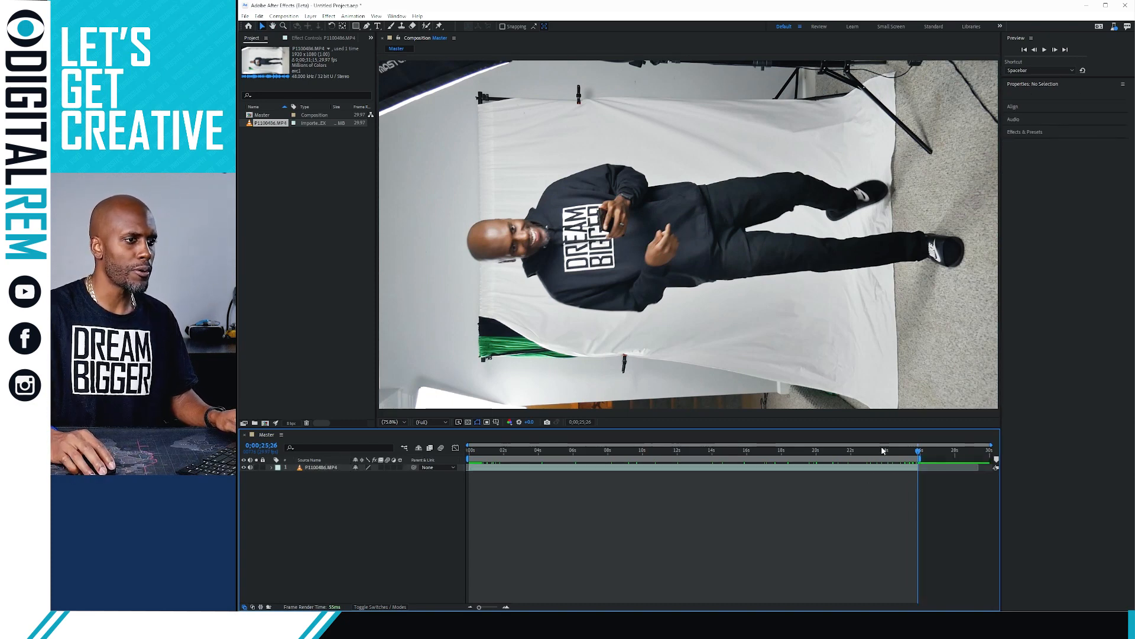
pyautogui.moveTo(883, 450); pyautogui.dragTo(472, 468)
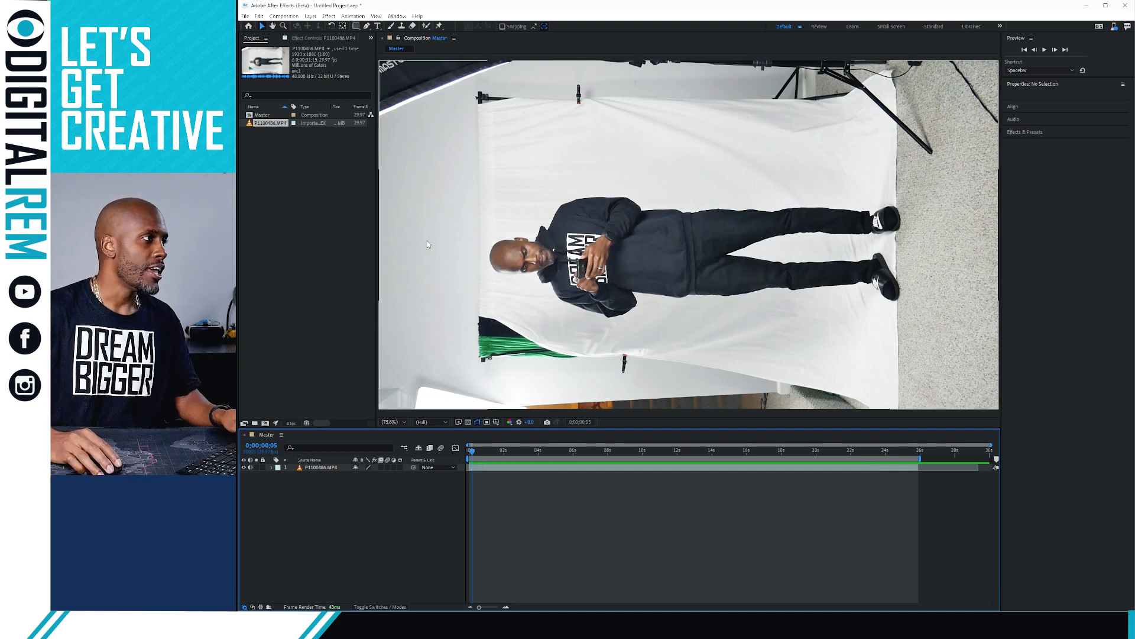
pyautogui.click(291, 180)
pyautogui.click(262, 117)
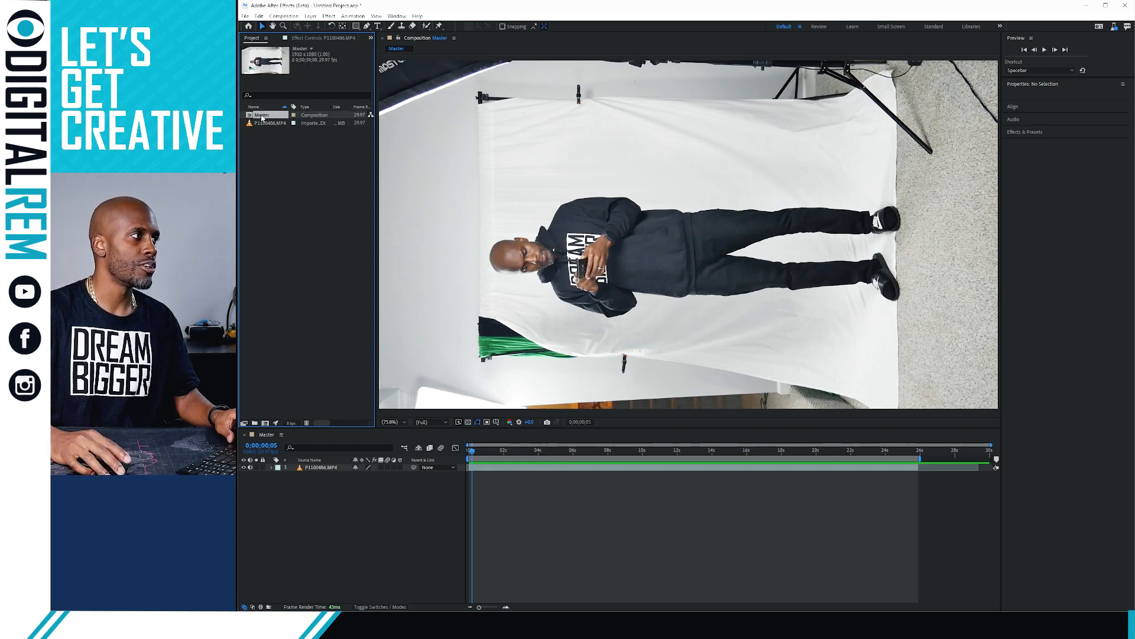
# Switch Master to the Social Media Portrait HD preset, 1080x1920 at 30 fps
pyautogui.rightClick(262, 117)
pyautogui.click(428, 135)
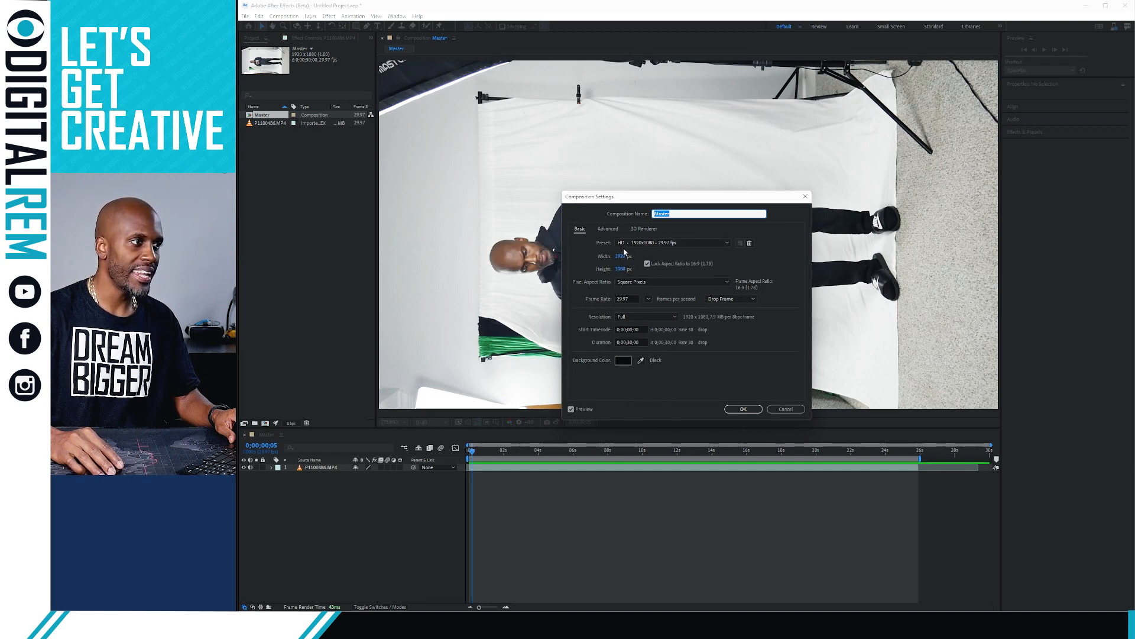
pyautogui.click(658, 242)
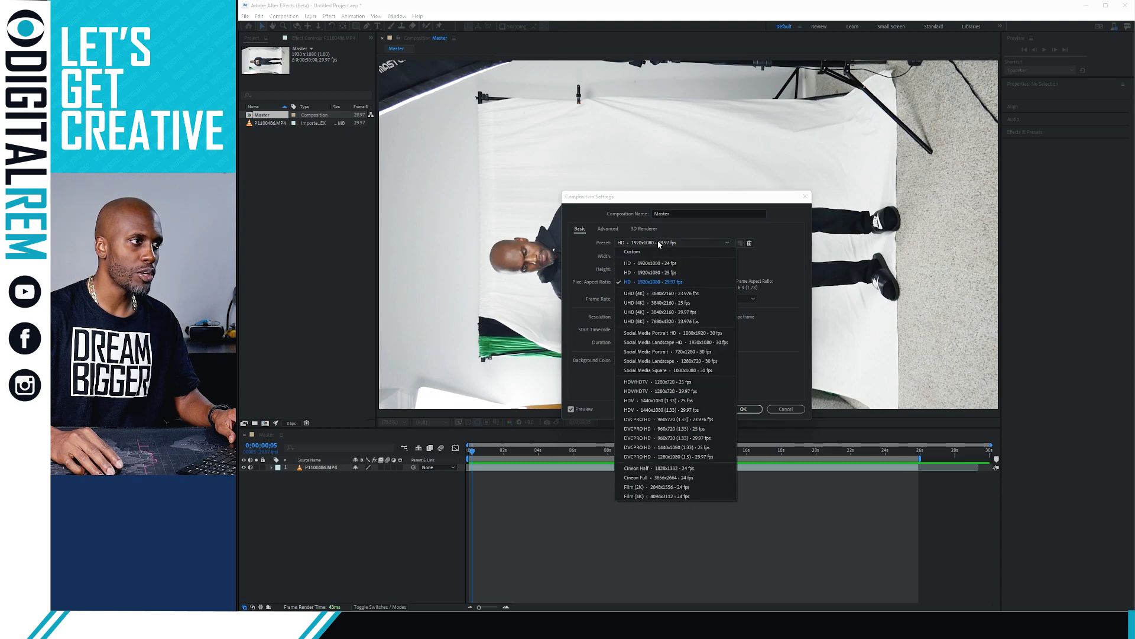
pyautogui.click(657, 336)
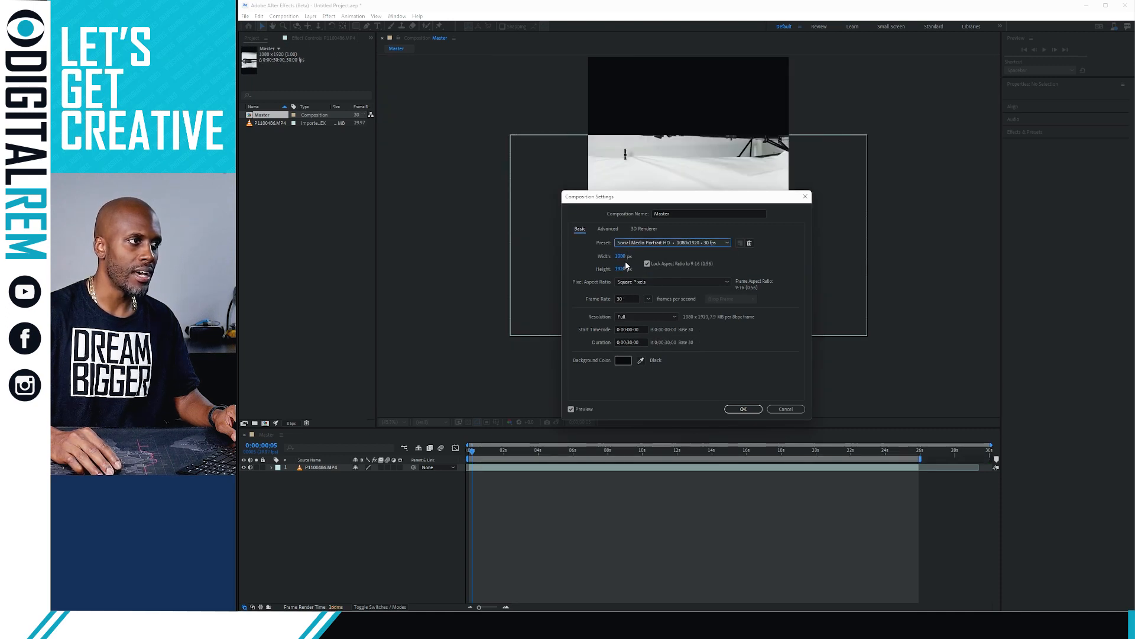
pyautogui.click(744, 409)
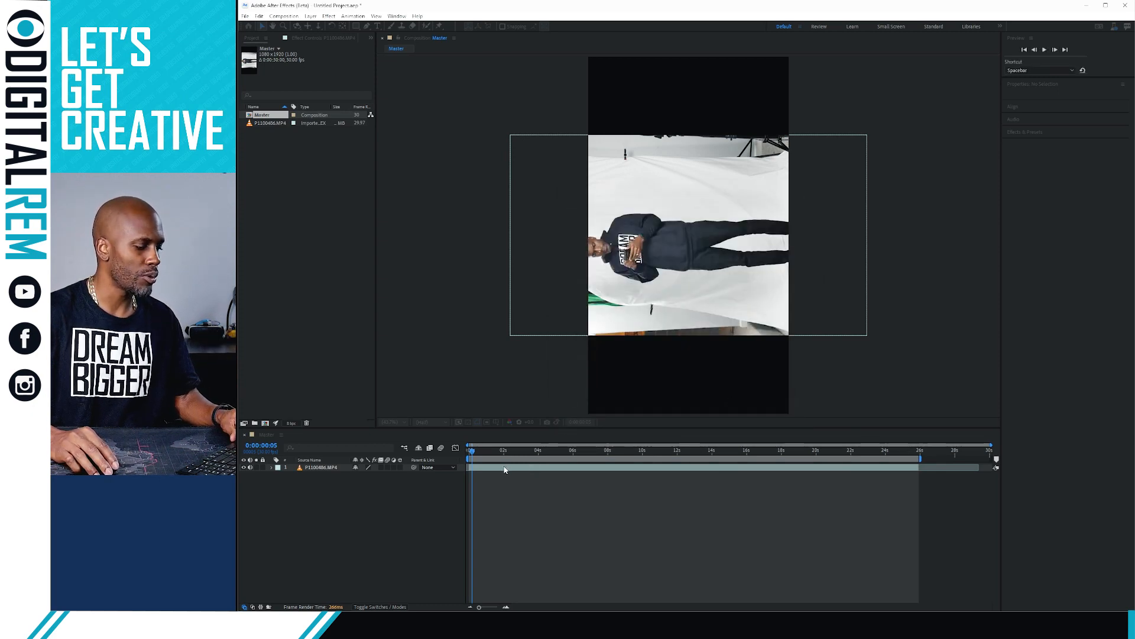
pyautogui.click(602, 187)
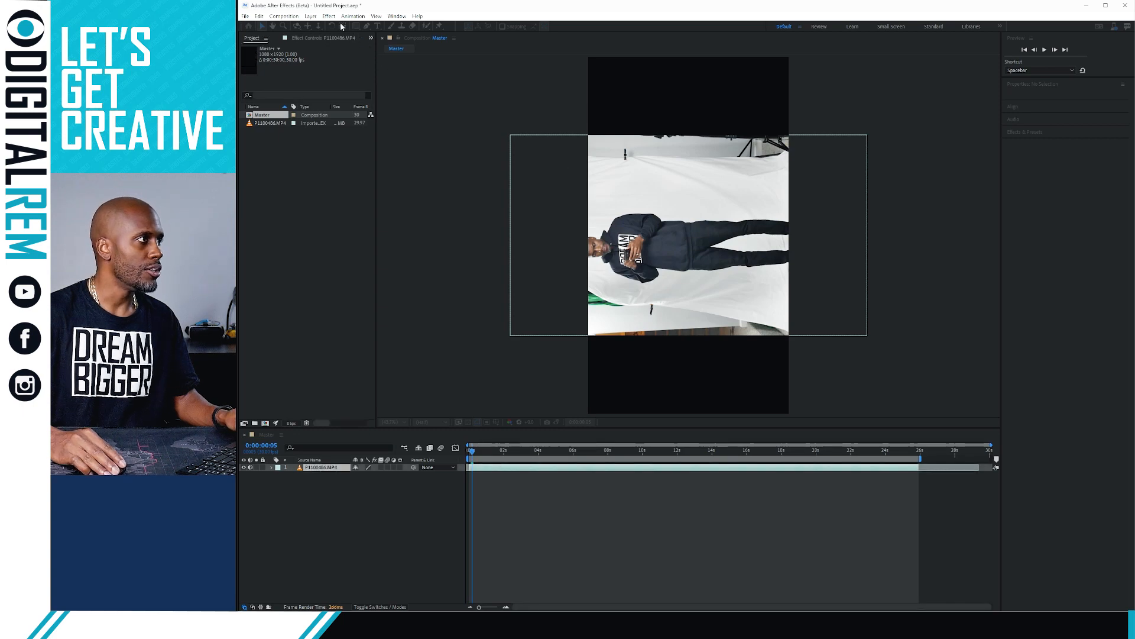
# Set the clip layer's Rotation to 0x+90° so the man stands upright
pyautogui.press('r')
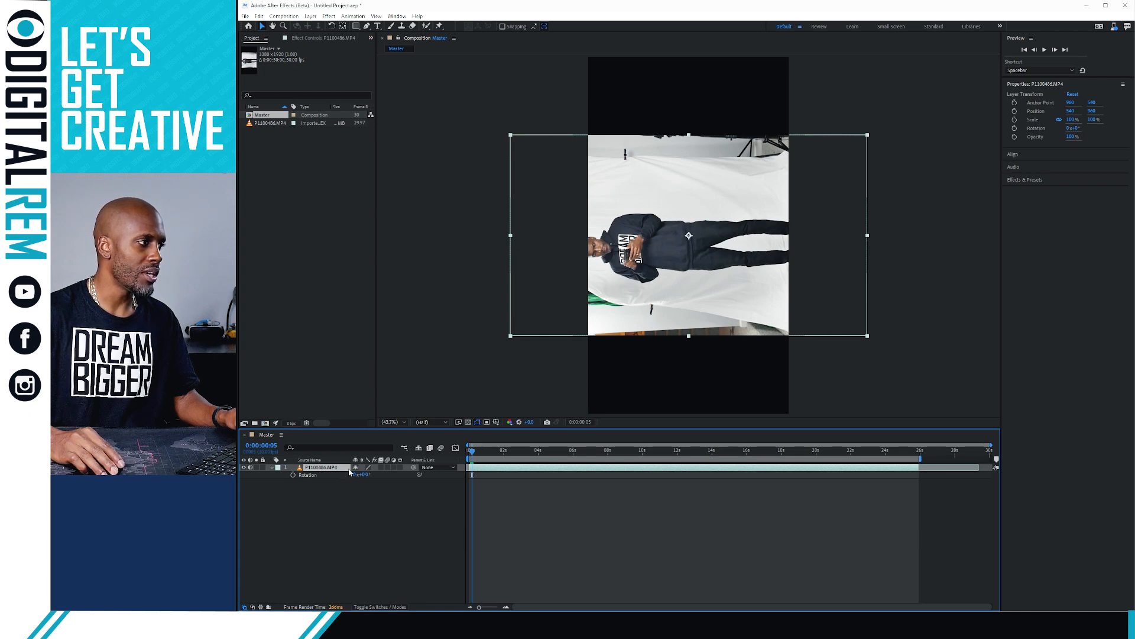
pyautogui.click(271, 468)
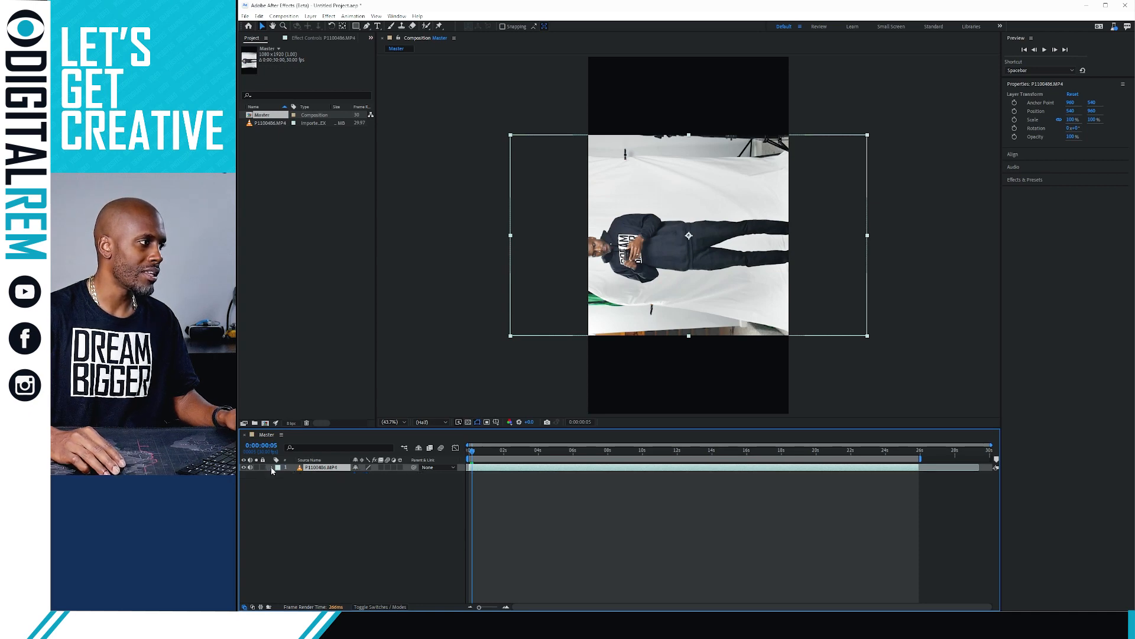
pyautogui.click(272, 467)
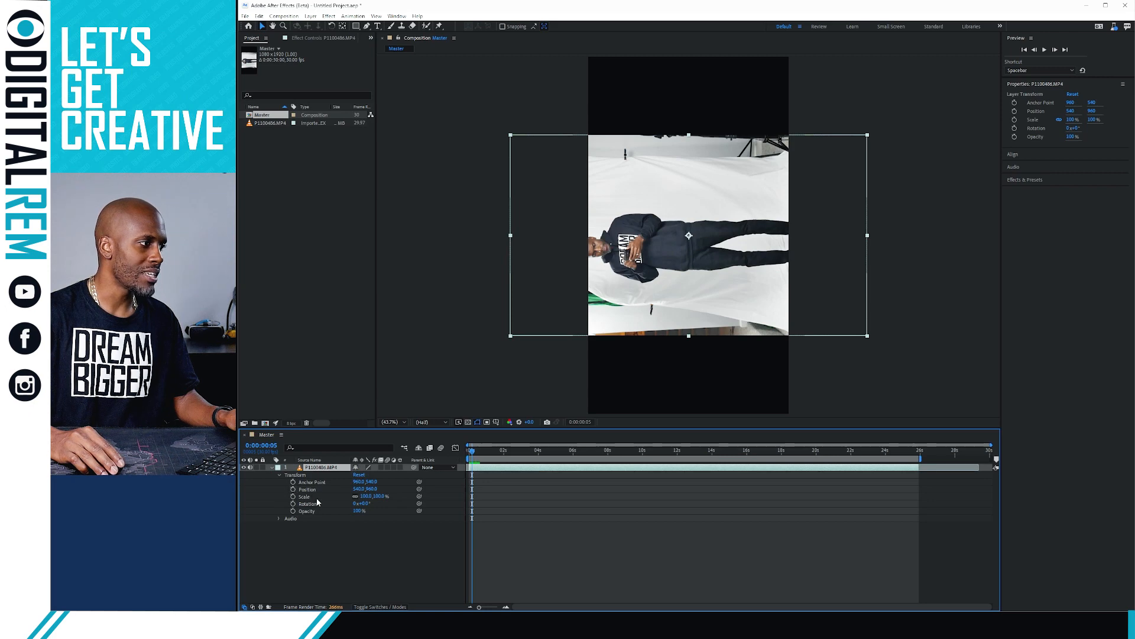
pyautogui.click(366, 503)
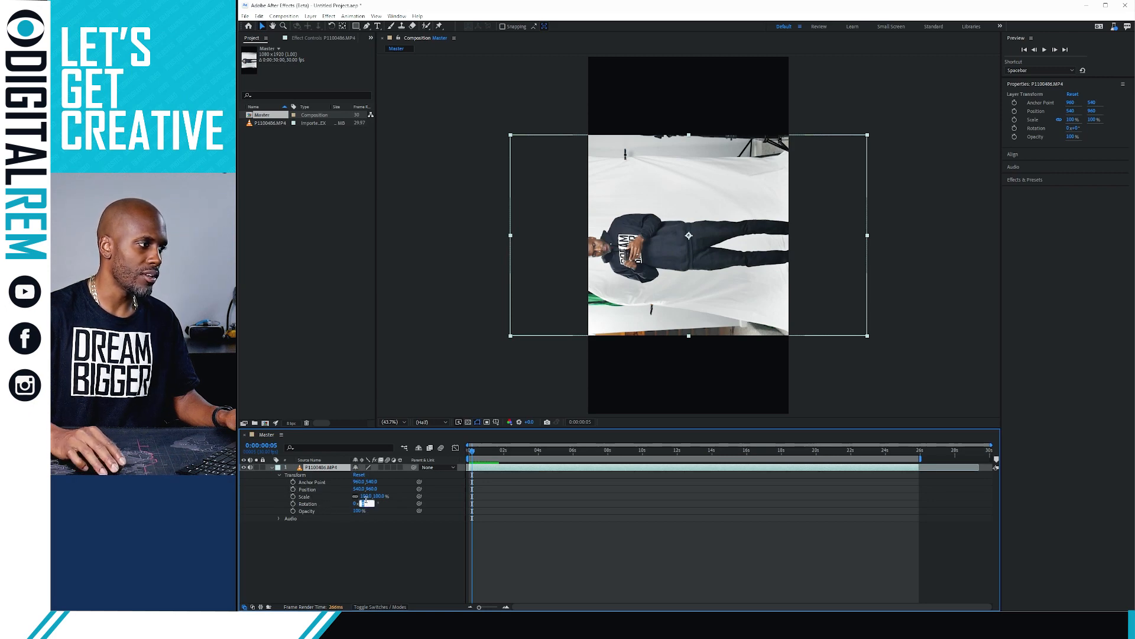
pyautogui.write('90')
pyautogui.press('Return')
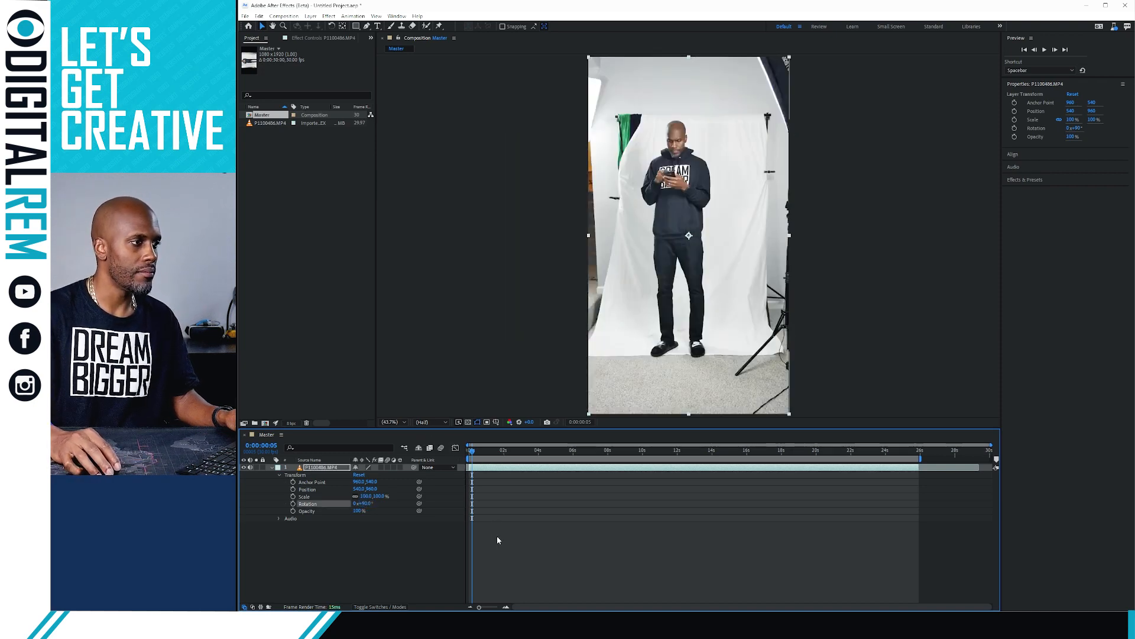
# Pick the Roto Brush tool and open the clip in its own Layer panel
pyautogui.click(522, 556)
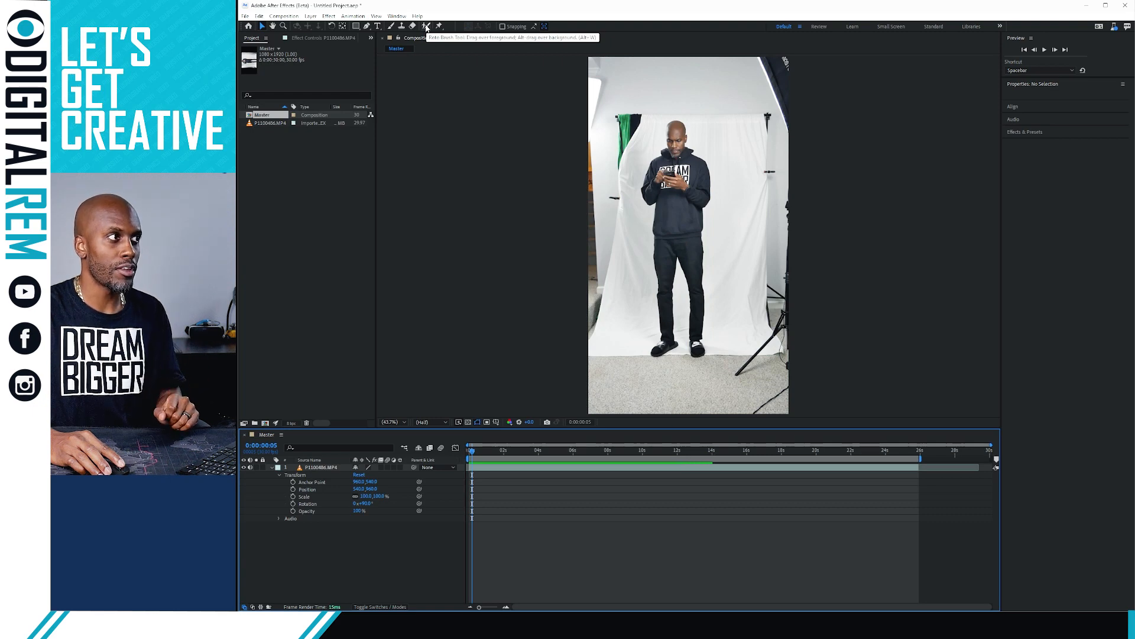
pyautogui.click(426, 27)
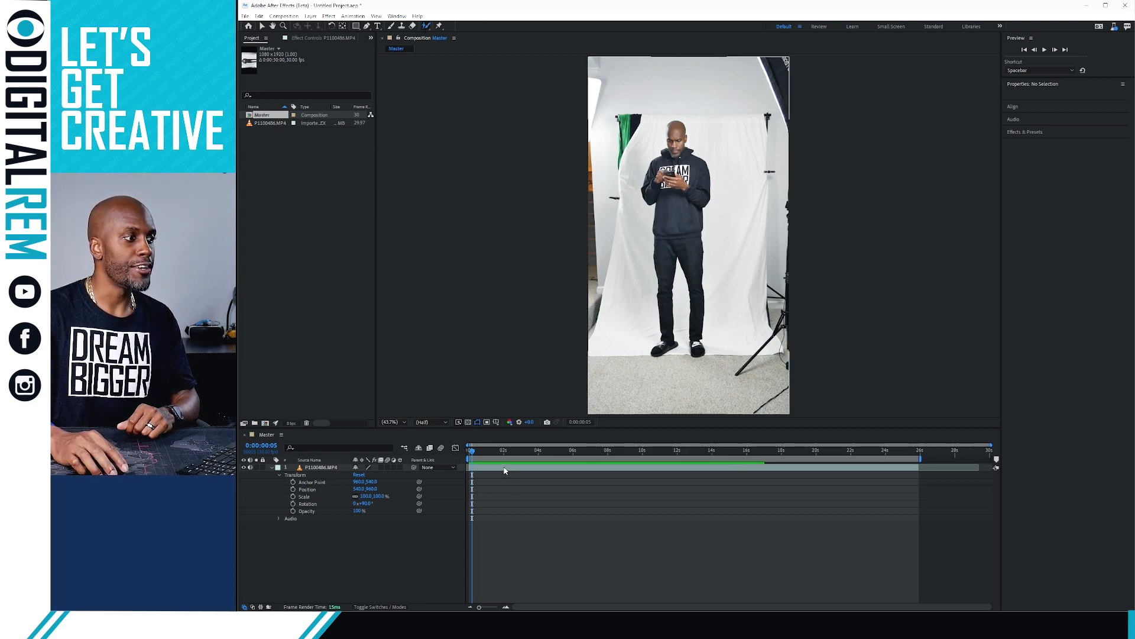
pyautogui.doubleClick(644, 290)
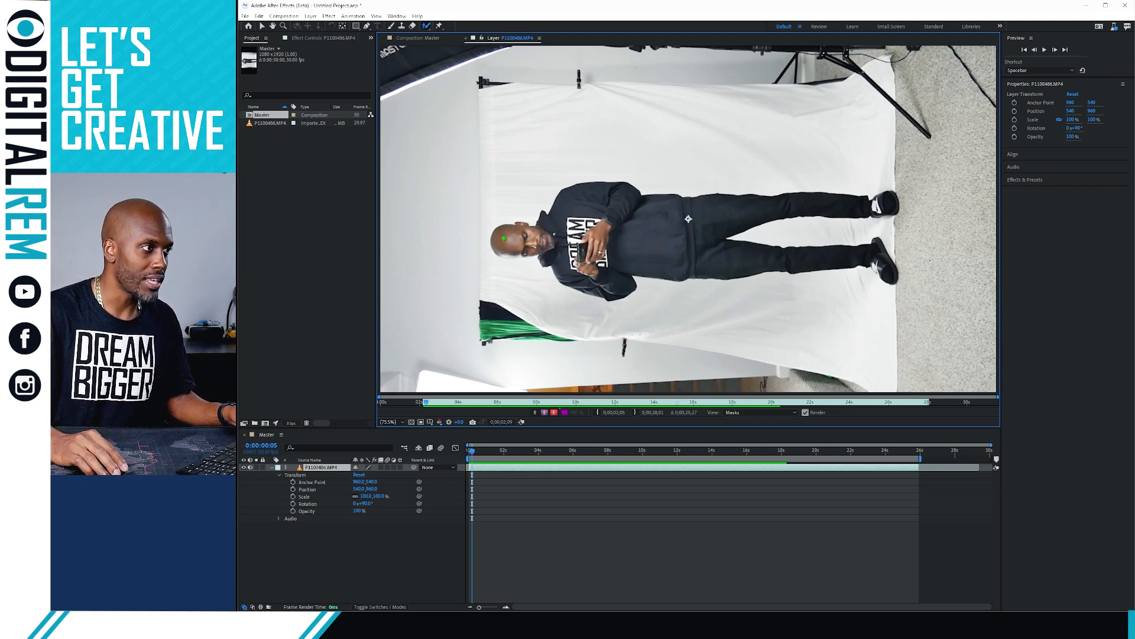
# Paint a first Roto Brush stroke over the man's head in the Layer panel
pyautogui.moveTo(504, 238); pyautogui.dragTo(506, 236)
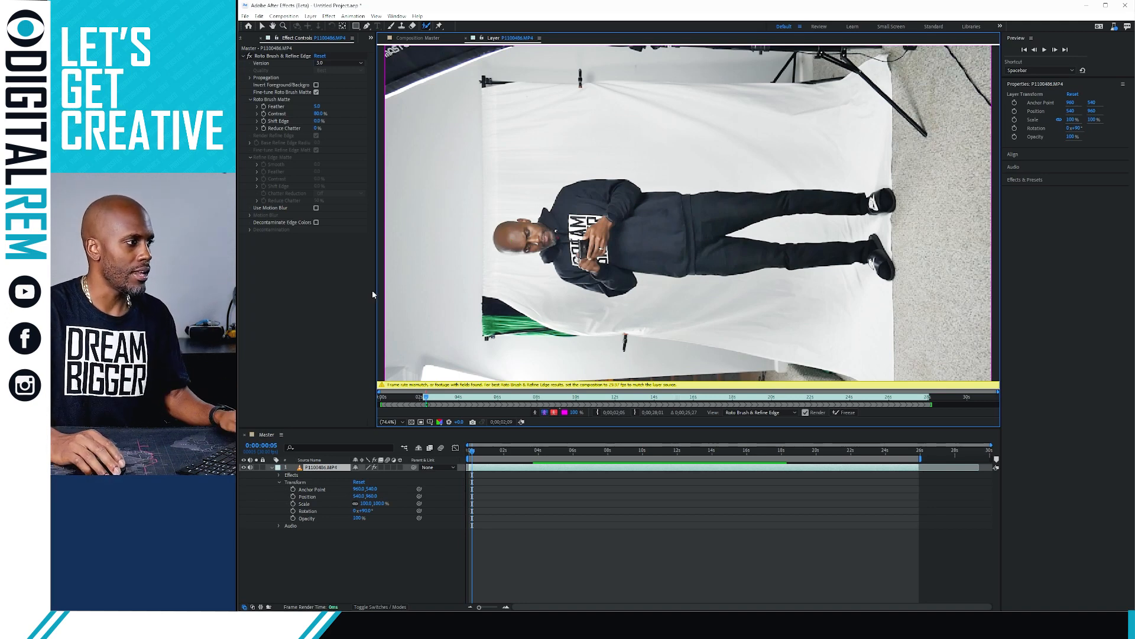
# Bring the Project panel to the front and drag its right edge wider
pyautogui.click(245, 39)
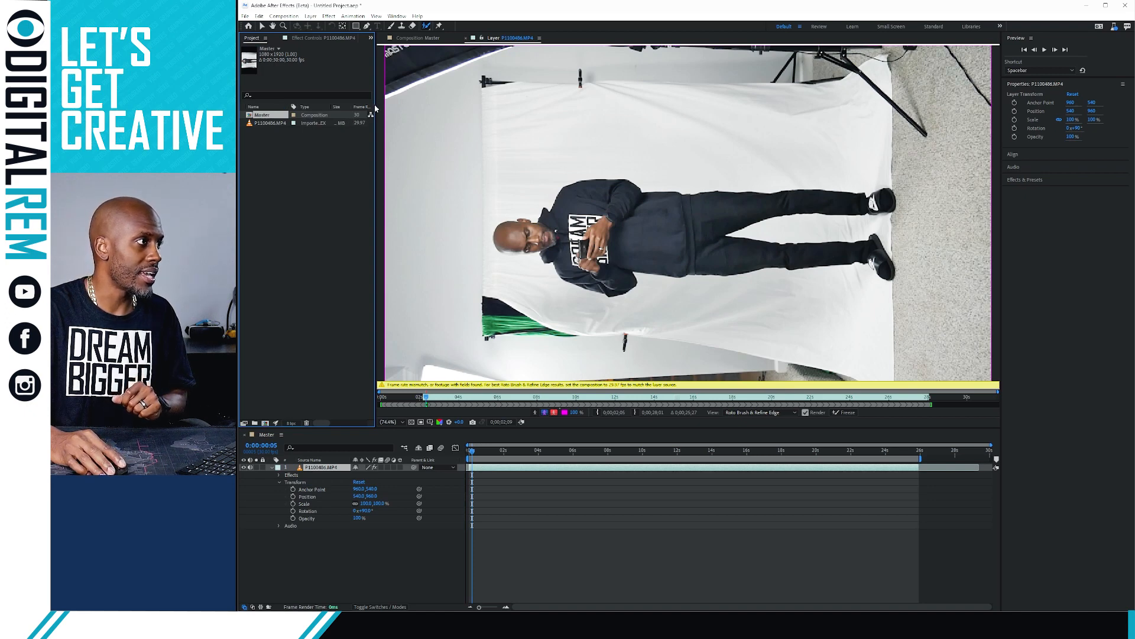
pyautogui.moveTo(375, 102); pyautogui.dragTo(403, 105)
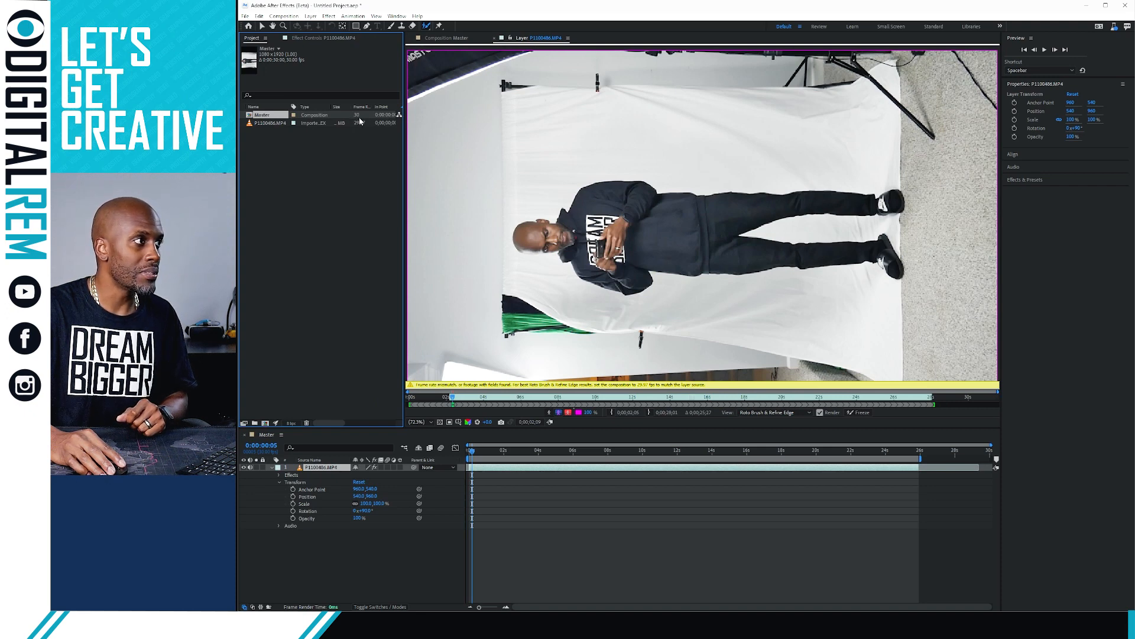
# Change the Master composition's frame rate to 29.97 fps in Composition Settings
pyautogui.rightClick(258, 117)
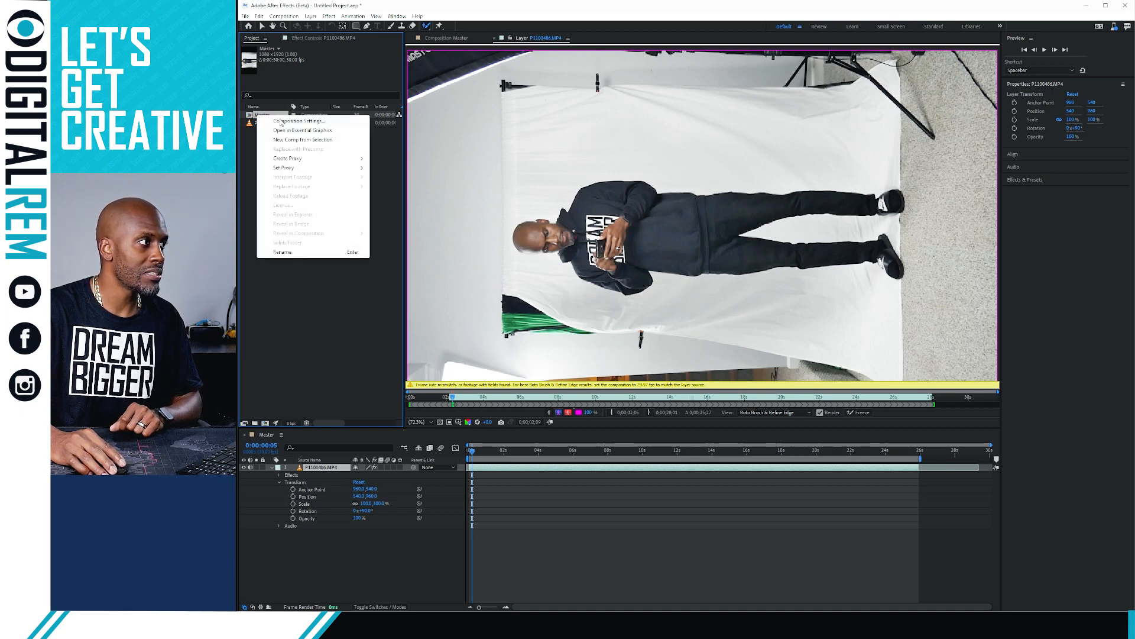
pyautogui.click(281, 122)
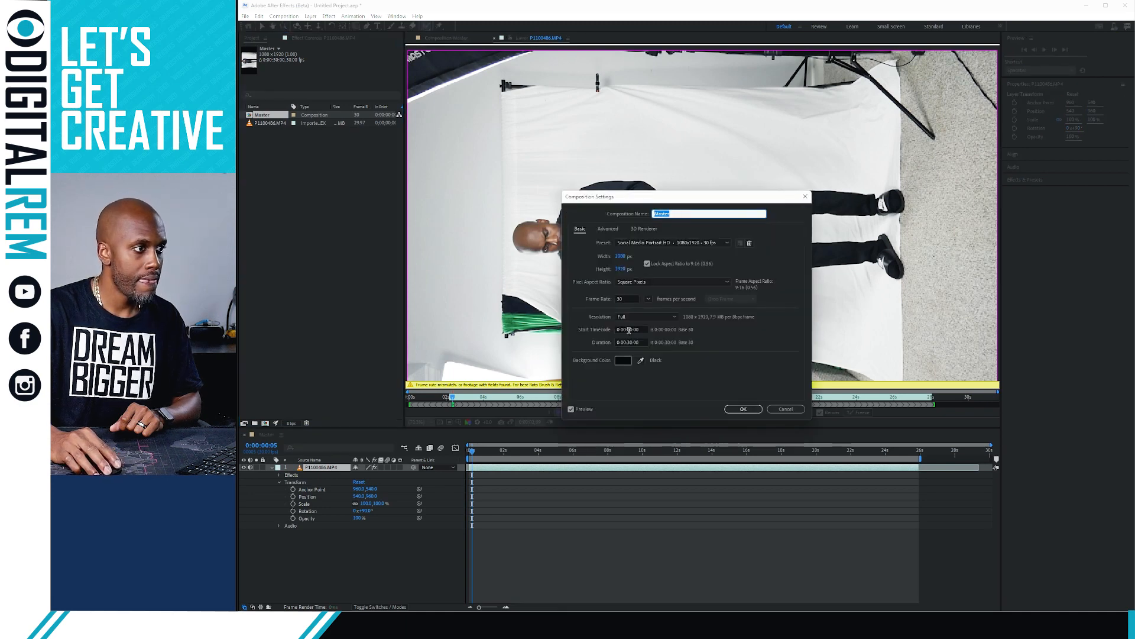
pyautogui.click(648, 299)
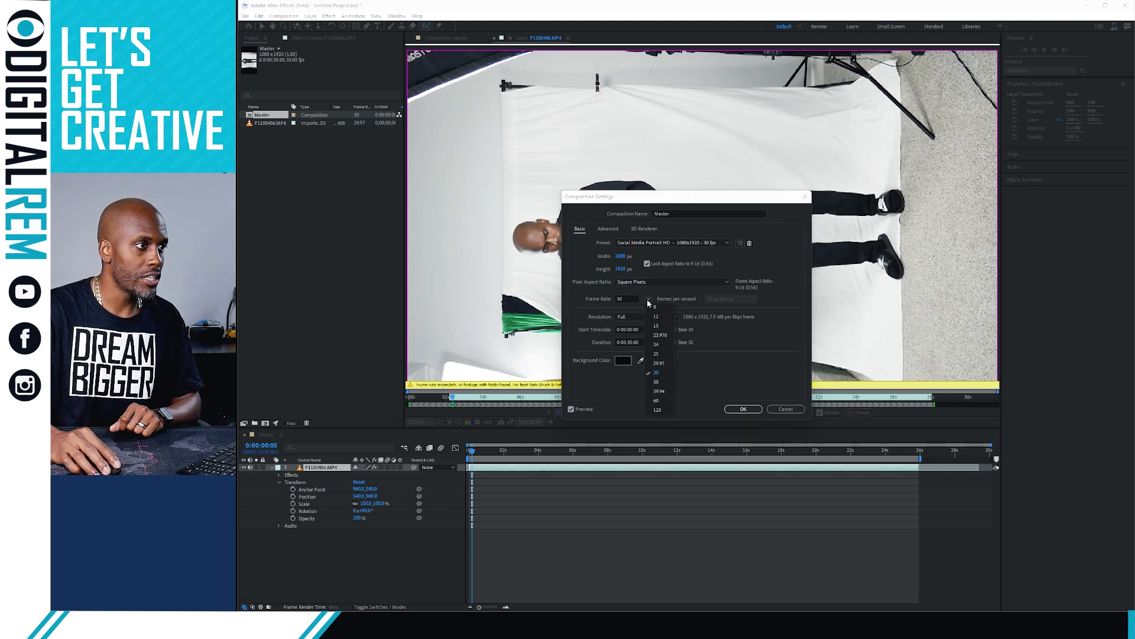
pyautogui.click(655, 370)
pyautogui.click(743, 409)
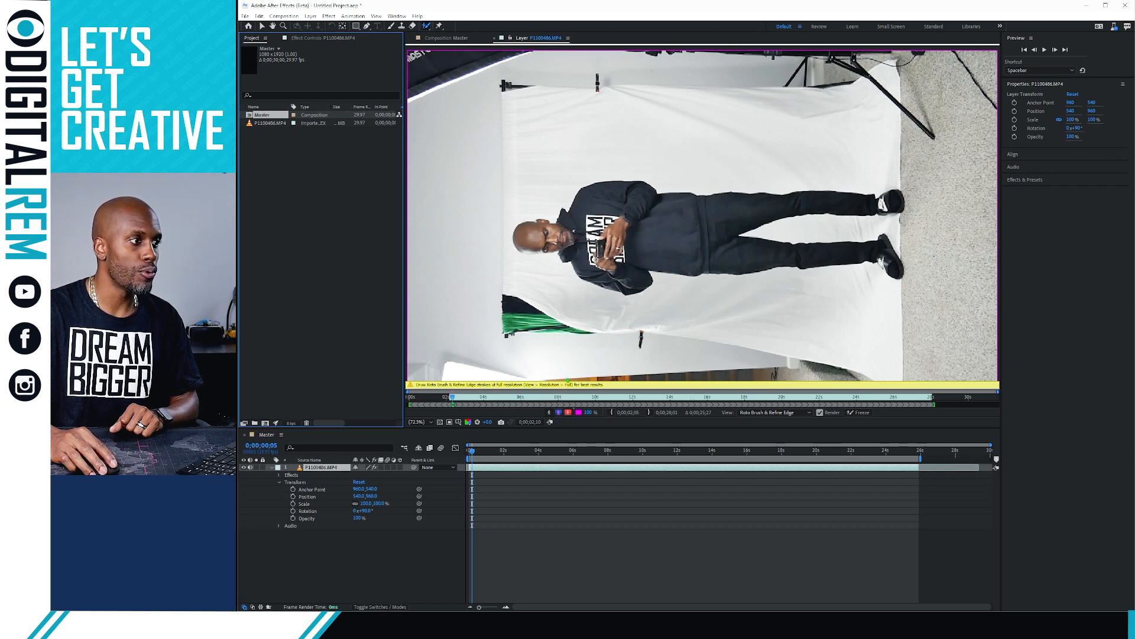
# Set the viewer resolution to Full from the View menu
pyautogui.click(375, 16)
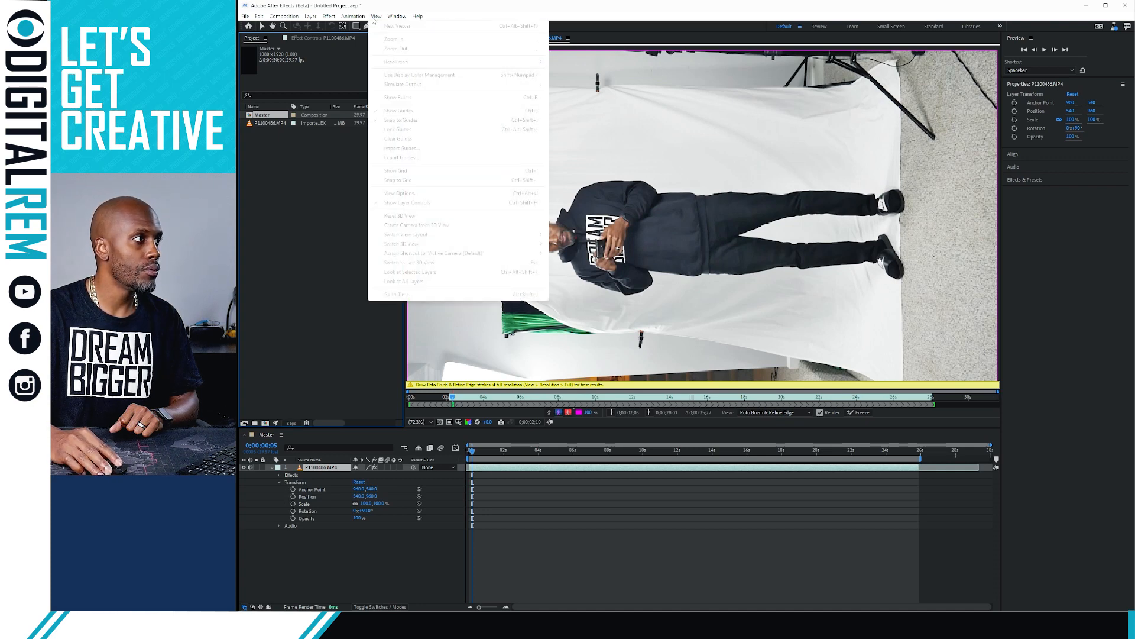
pyautogui.click(373, 18)
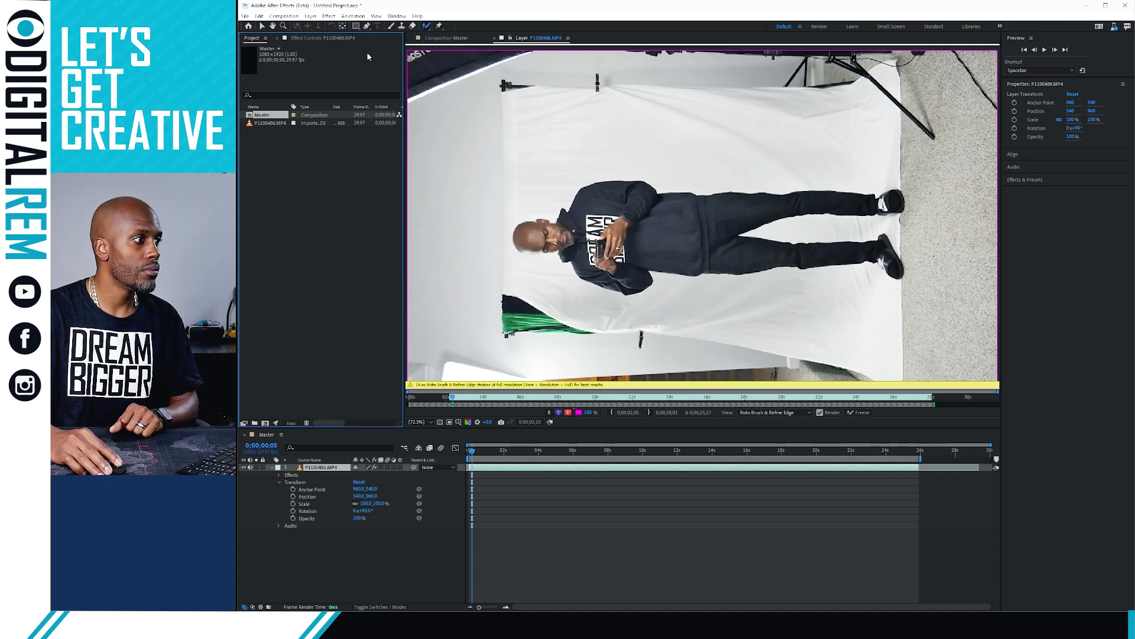
pyautogui.click(375, 18)
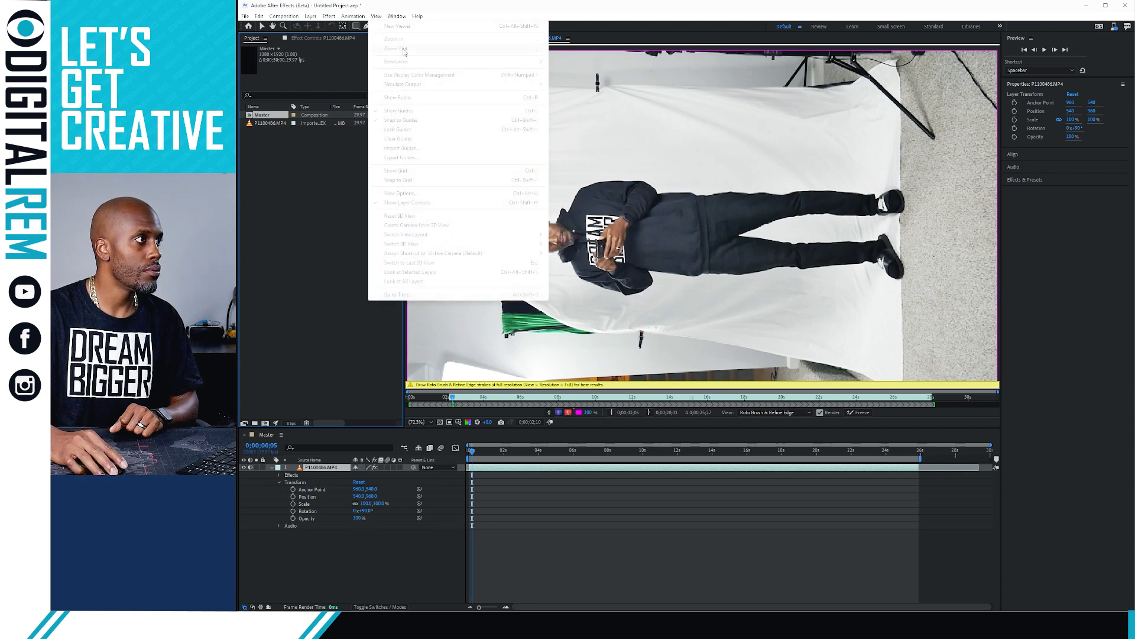
pyautogui.click(729, 87)
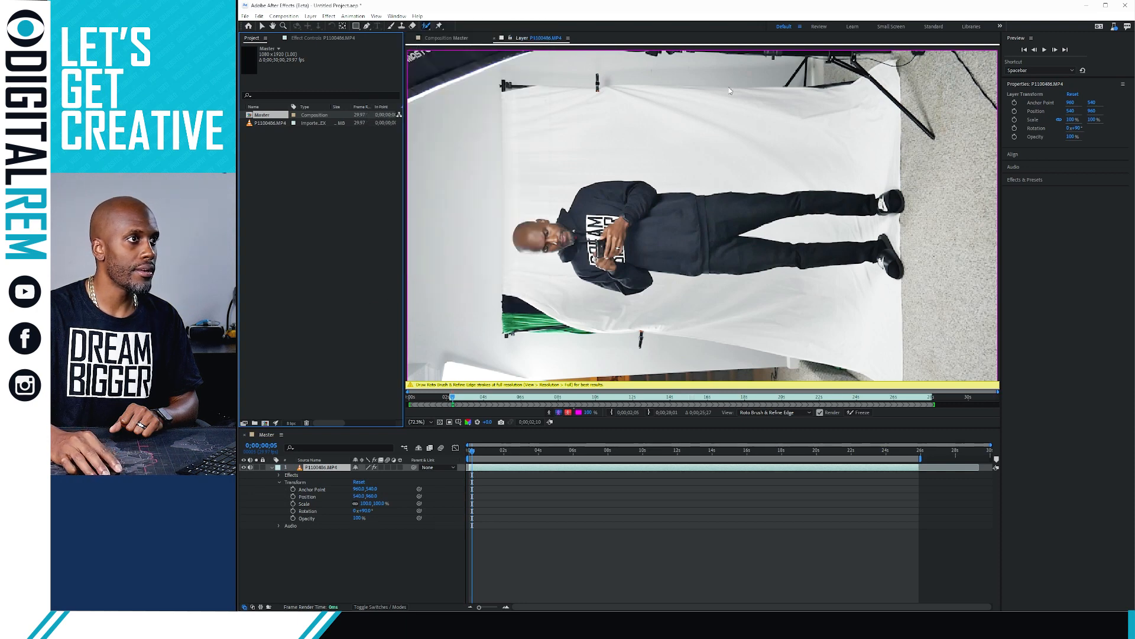
pyautogui.click(381, 17)
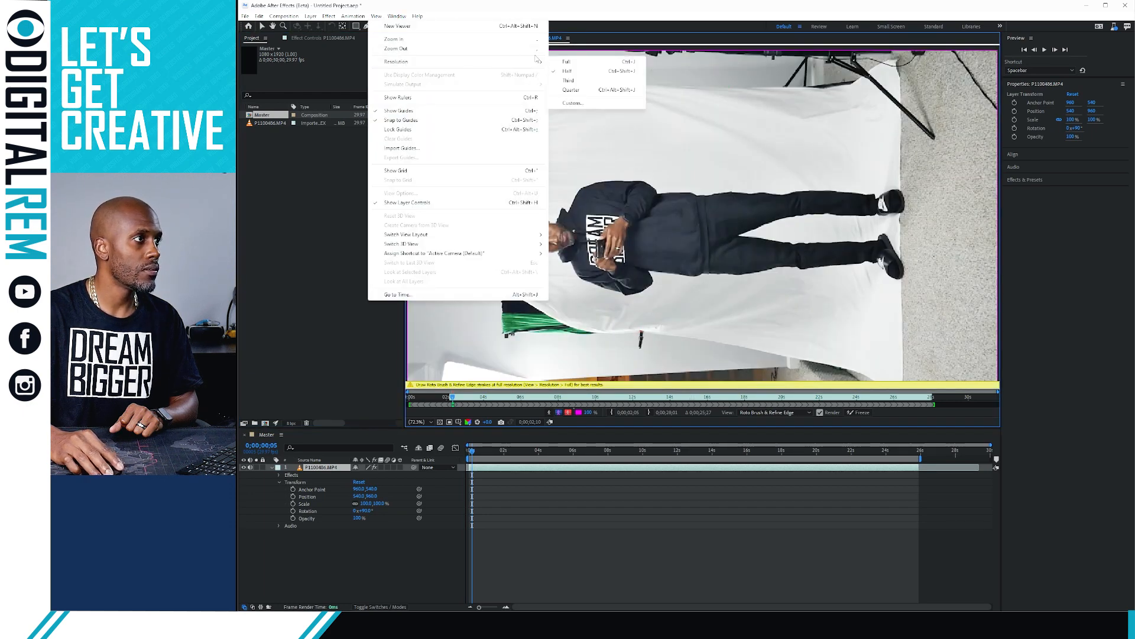
pyautogui.moveTo(545, 63)
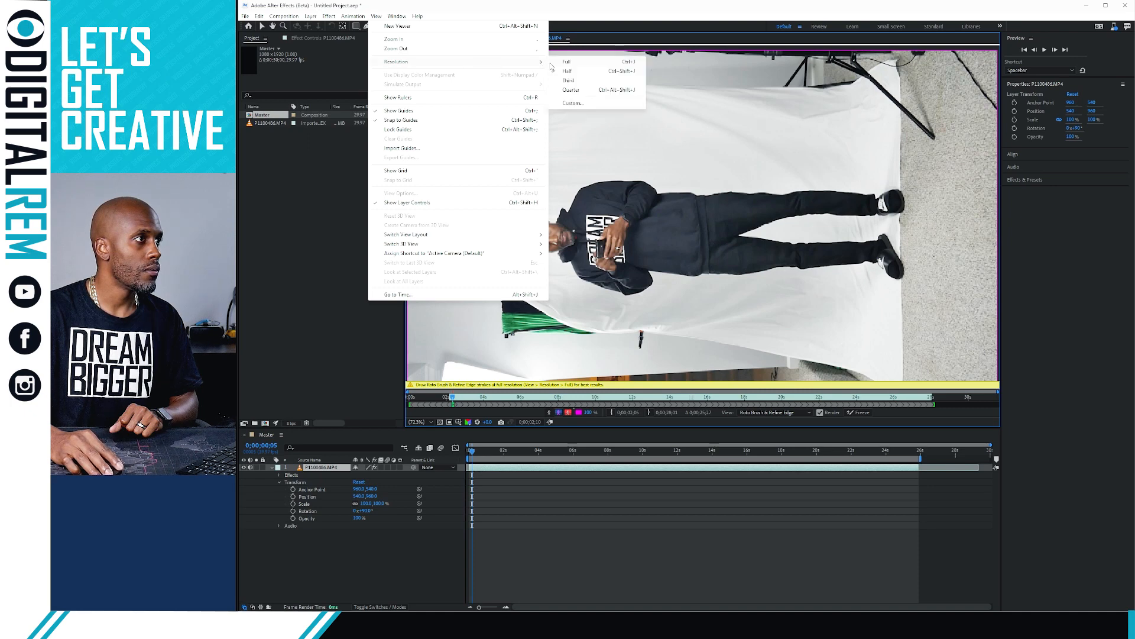
pyautogui.click(585, 63)
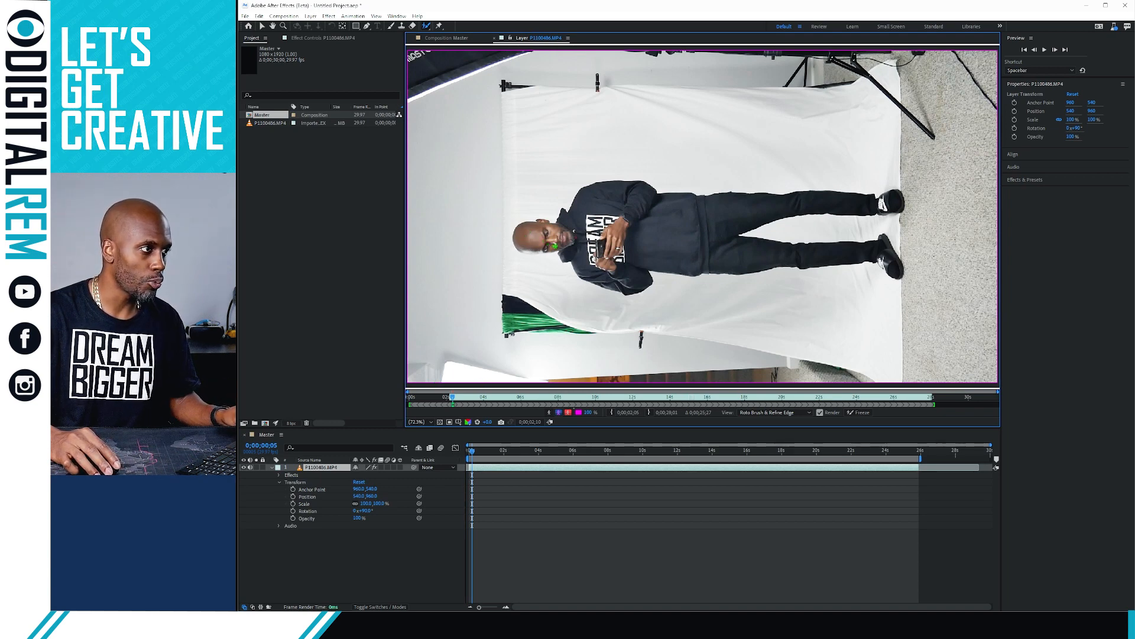
# Add a stroke on the man's face, then subtract the left, lower and top backdrop
pyautogui.moveTo(556, 246)
pyautogui.mouseDown()
pyautogui.moveTo(525, 250)
pyautogui.moveTo(518, 235)
pyautogui.moveTo(563, 228)
pyautogui.moveTo(596, 193)
pyautogui.moveTo(893, 203)
pyautogui.moveTo(784, 207)
pyautogui.moveTo(719, 225)
pyautogui.moveTo(714, 243)
pyautogui.moveTo(890, 261)
pyautogui.moveTo(634, 253)
pyautogui.moveTo(642, 278)
pyautogui.moveTo(621, 281)
pyautogui.moveTo(558, 247)
pyautogui.mouseUp()
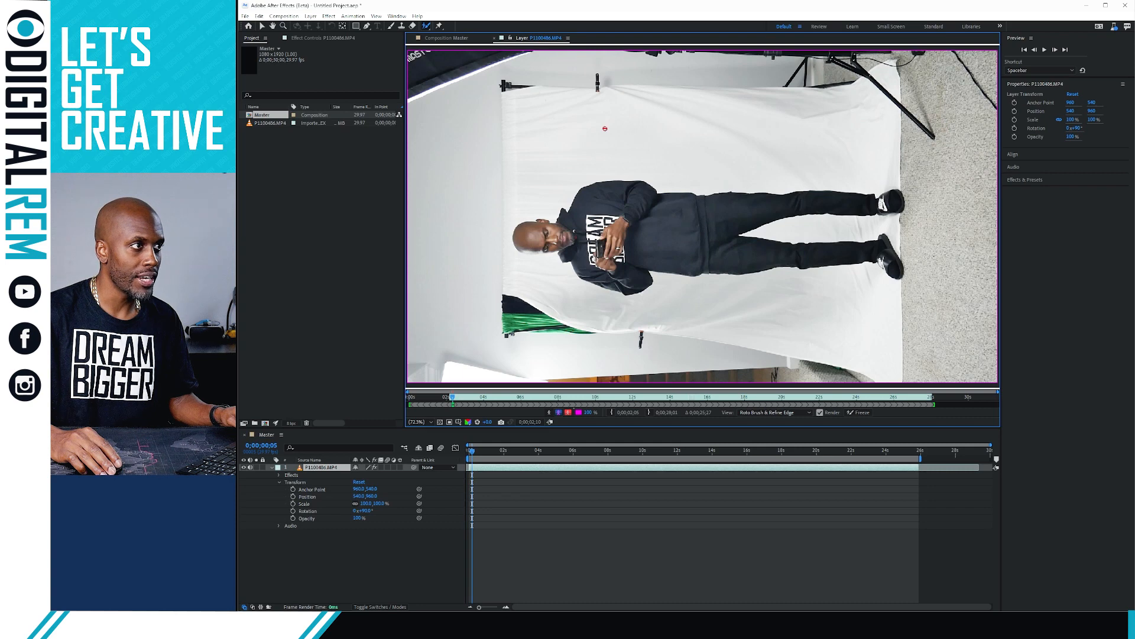
pyautogui.moveTo(454, 159); pyautogui.dragTo(459, 343)
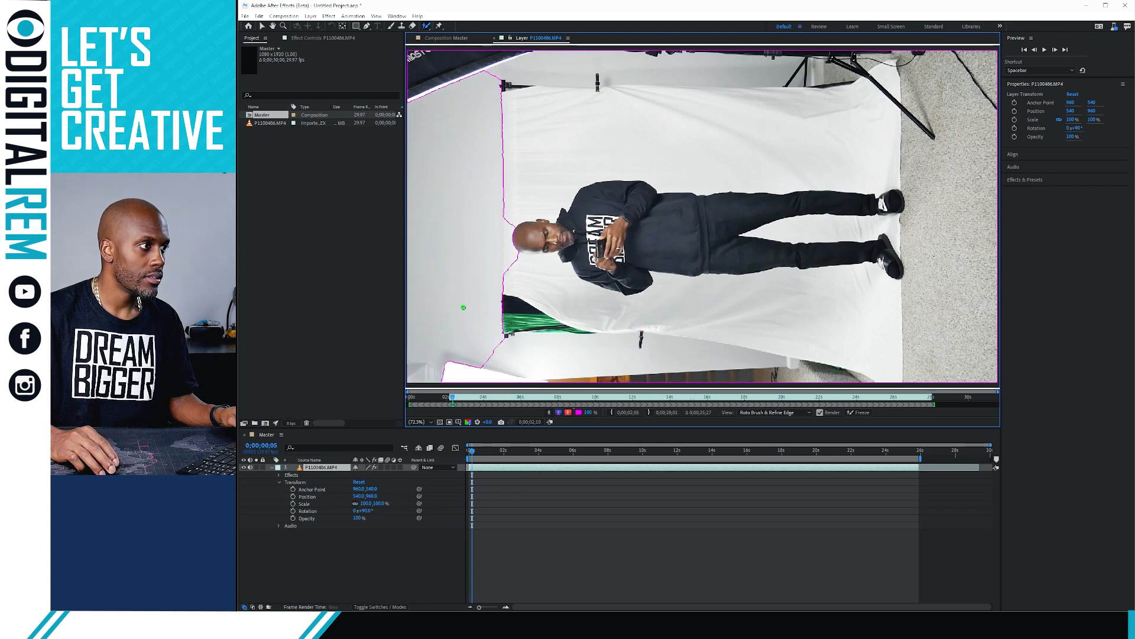
pyautogui.moveTo(445, 323)
pyautogui.mouseDown()
pyautogui.moveTo(477, 347)
pyautogui.moveTo(569, 367)
pyautogui.moveTo(996, 368)
pyautogui.mouseUp()
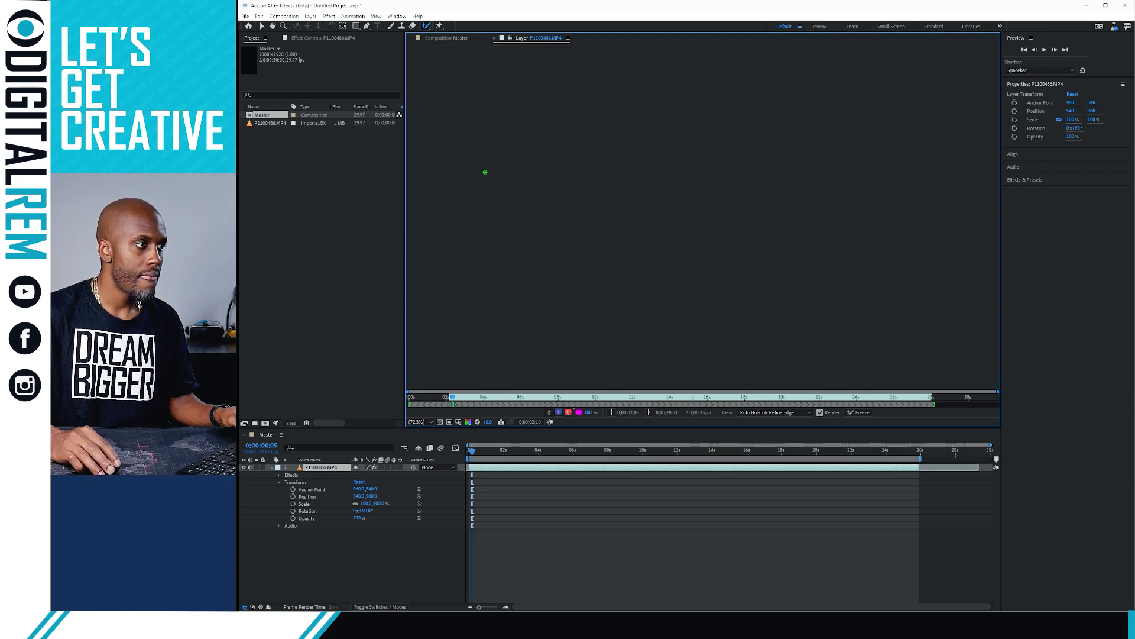
pyautogui.moveTo(476, 159)
pyautogui.mouseDown()
pyautogui.moveTo(518, 145)
pyautogui.moveTo(735, 134)
pyautogui.moveTo(992, 138)
pyautogui.mouseUp()
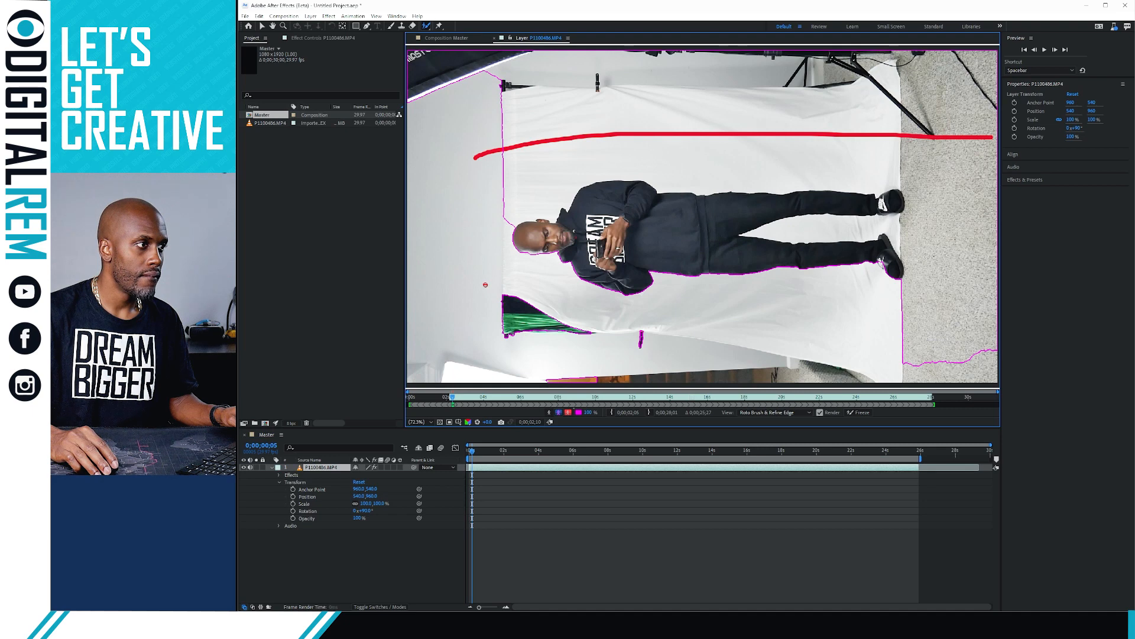
# Subtract the green cloth, top backdrop and area beside the leg; restore the head's edge
pyautogui.moveTo(484, 285)
pyautogui.mouseDown()
pyautogui.moveTo(564, 334)
pyautogui.moveTo(648, 337)
pyautogui.mouseUp()
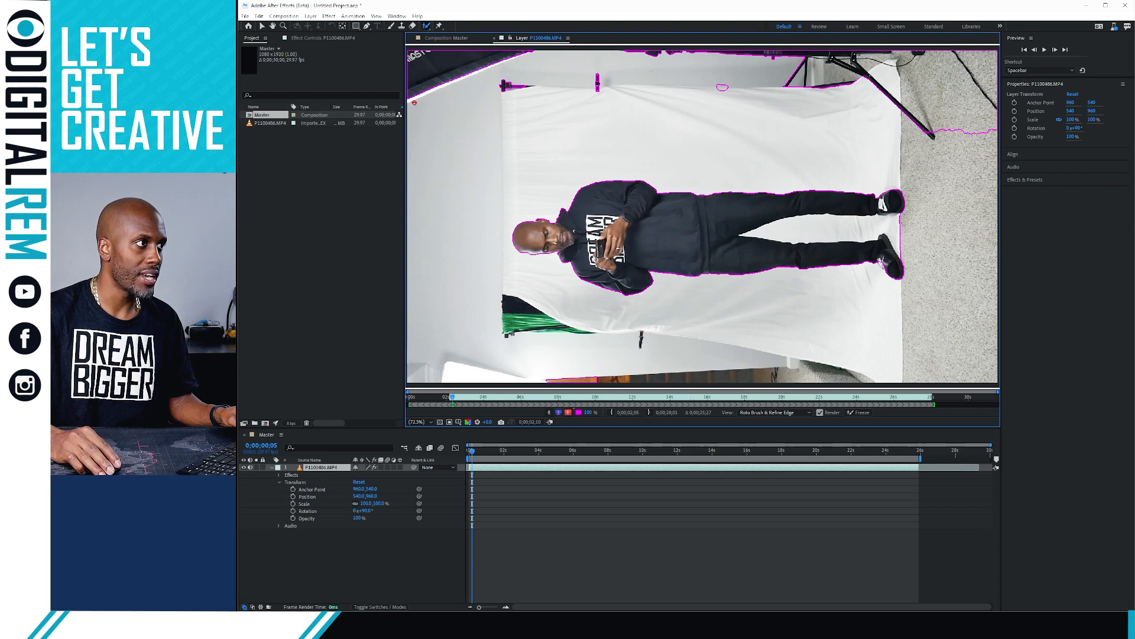
pyautogui.moveTo(415, 102)
pyautogui.mouseDown()
pyautogui.moveTo(467, 53)
pyautogui.moveTo(503, 78)
pyautogui.moveTo(564, 84)
pyautogui.moveTo(599, 83)
pyautogui.moveTo(627, 58)
pyautogui.moveTo(725, 52)
pyautogui.moveTo(636, 53)
pyautogui.mouseUp()
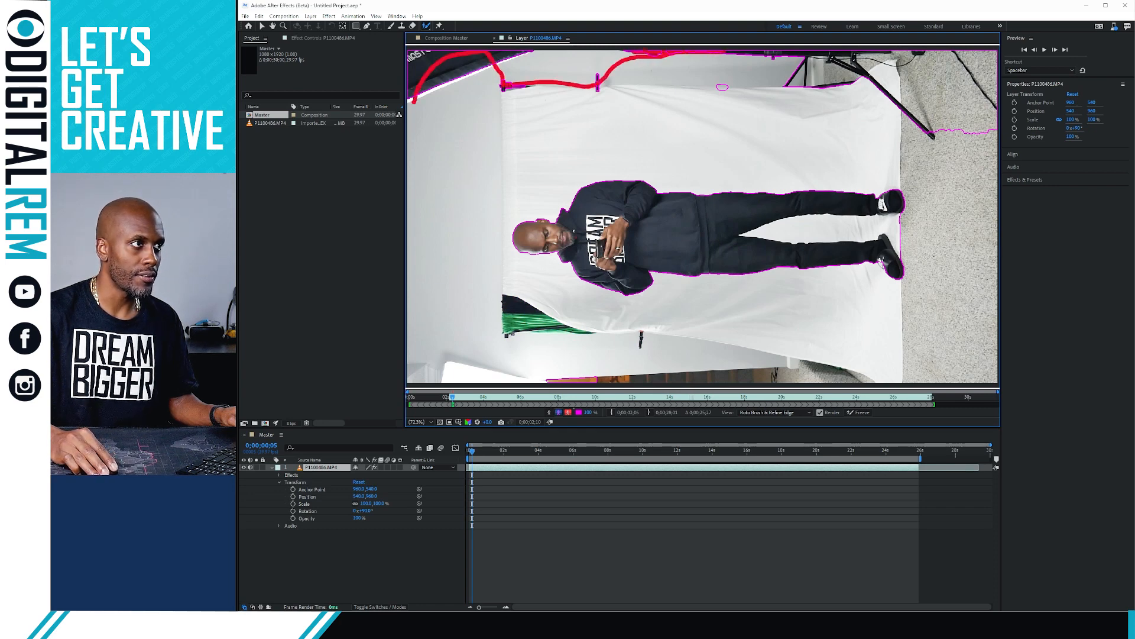
pyautogui.moveTo(780, 51)
pyautogui.mouseDown()
pyautogui.moveTo(979, 59)
pyautogui.moveTo(825, 87)
pyautogui.moveTo(714, 83)
pyautogui.moveTo(804, 77)
pyautogui.moveTo(875, 133)
pyautogui.moveTo(944, 157)
pyautogui.moveTo(967, 155)
pyautogui.moveTo(999, 119)
pyautogui.mouseUp()
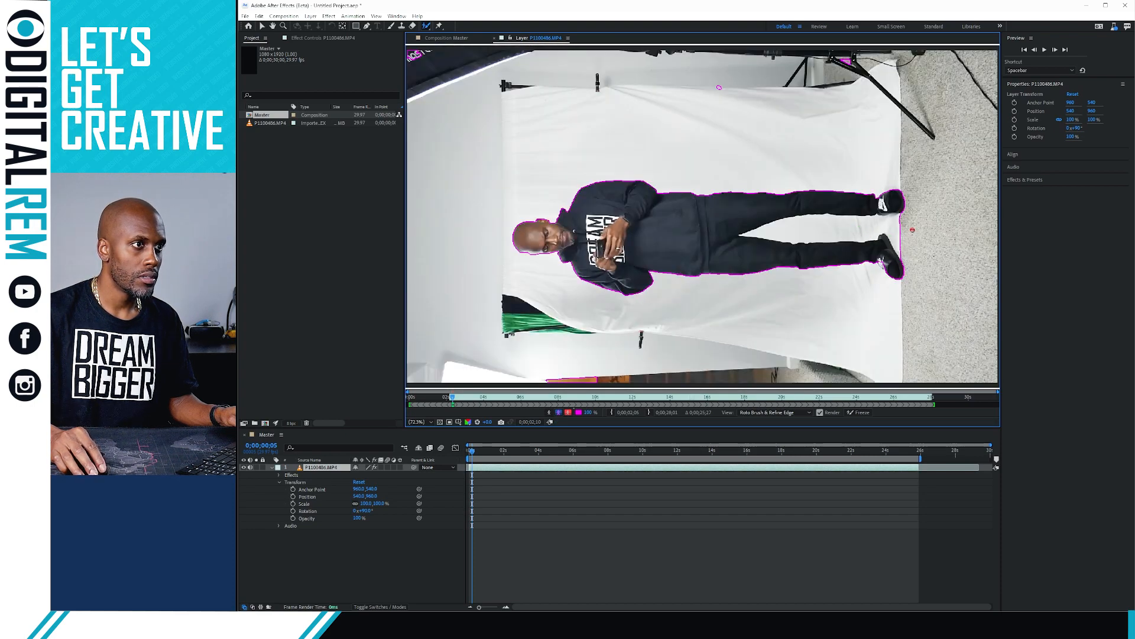
pyautogui.moveTo(907, 250)
pyautogui.mouseDown()
pyautogui.moveTo(764, 233)
pyautogui.moveTo(788, 222)
pyautogui.moveTo(909, 217)
pyautogui.mouseUp()
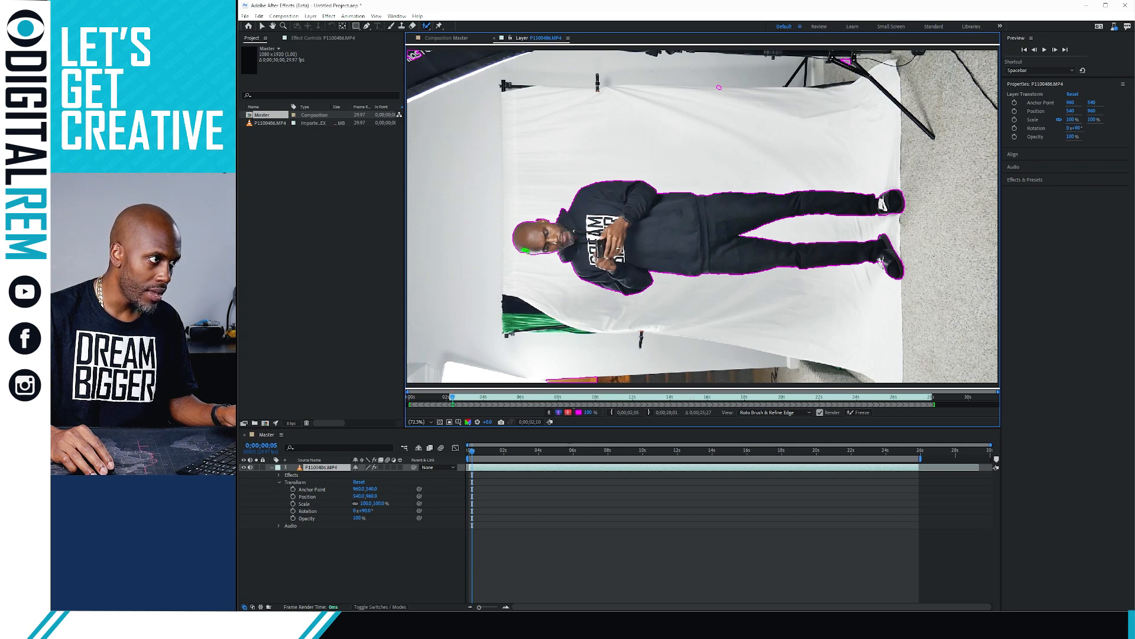
pyautogui.moveTo(529, 251); pyautogui.dragTo(527, 250)
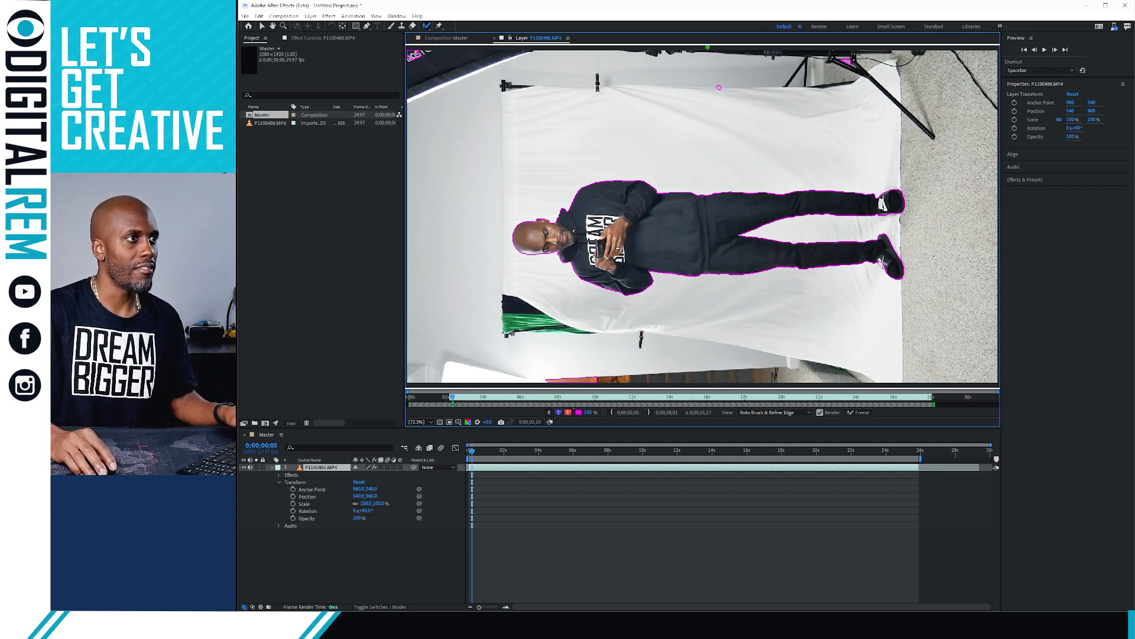
pyautogui.moveTo(715, 91)
pyautogui.mouseDown()
pyautogui.moveTo(844, 69)
pyautogui.moveTo(853, 89)
pyautogui.moveTo(859, 76)
pyautogui.moveTo(713, 53)
pyautogui.mouseUp()
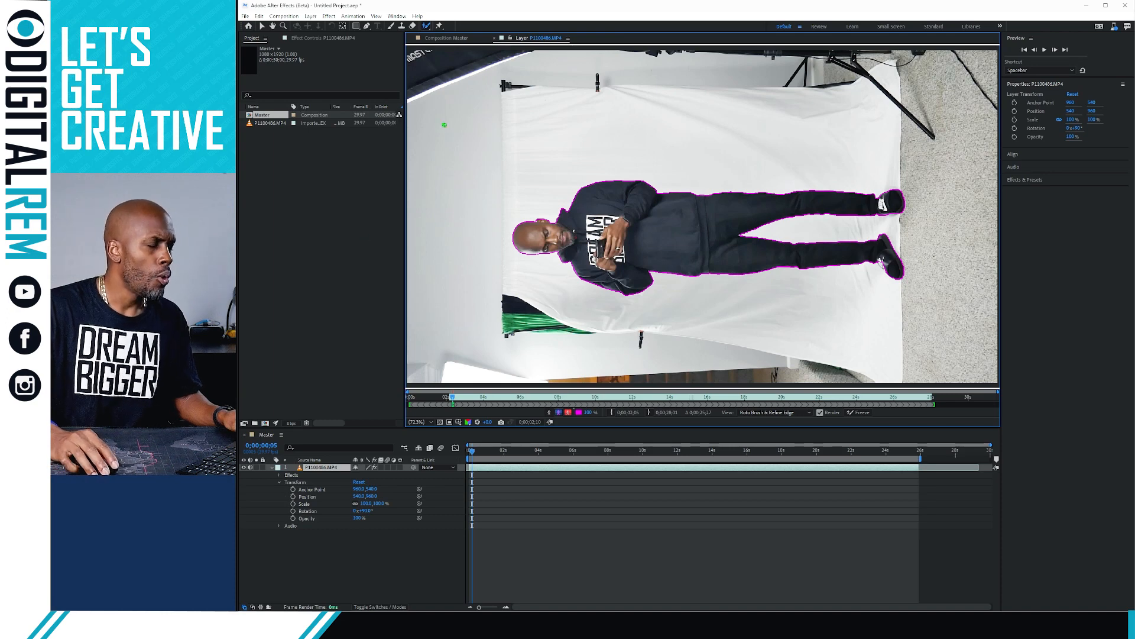
# Show the clip's Roto Brush & Refine Edge settings in Effect Controls, leaving Version at 3.0
pyautogui.click(343, 39)
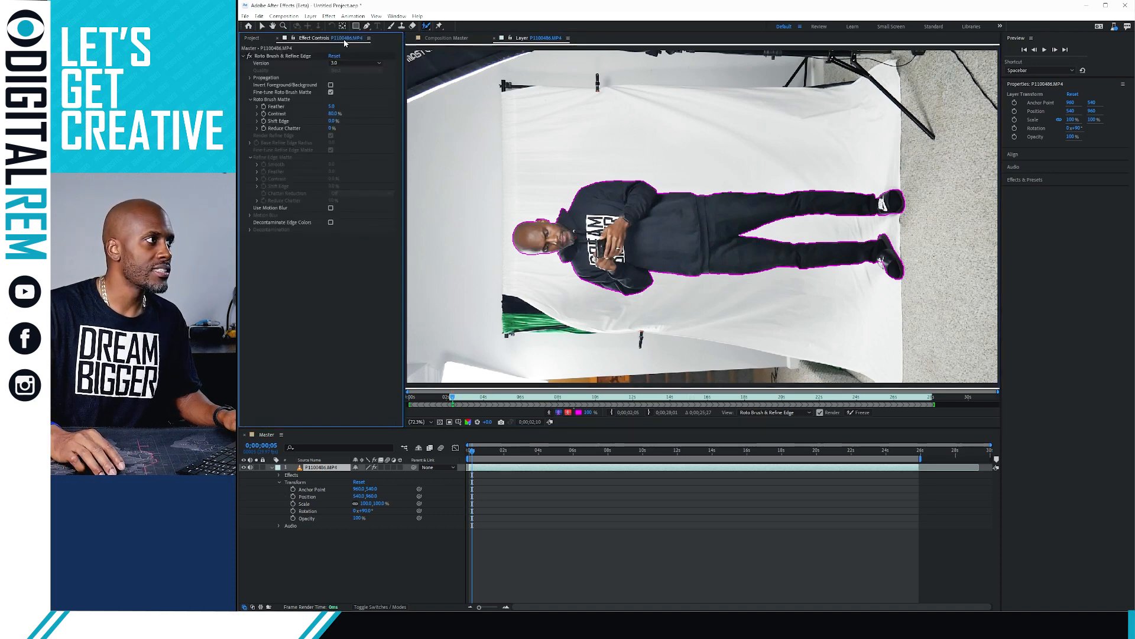
pyautogui.click(254, 39)
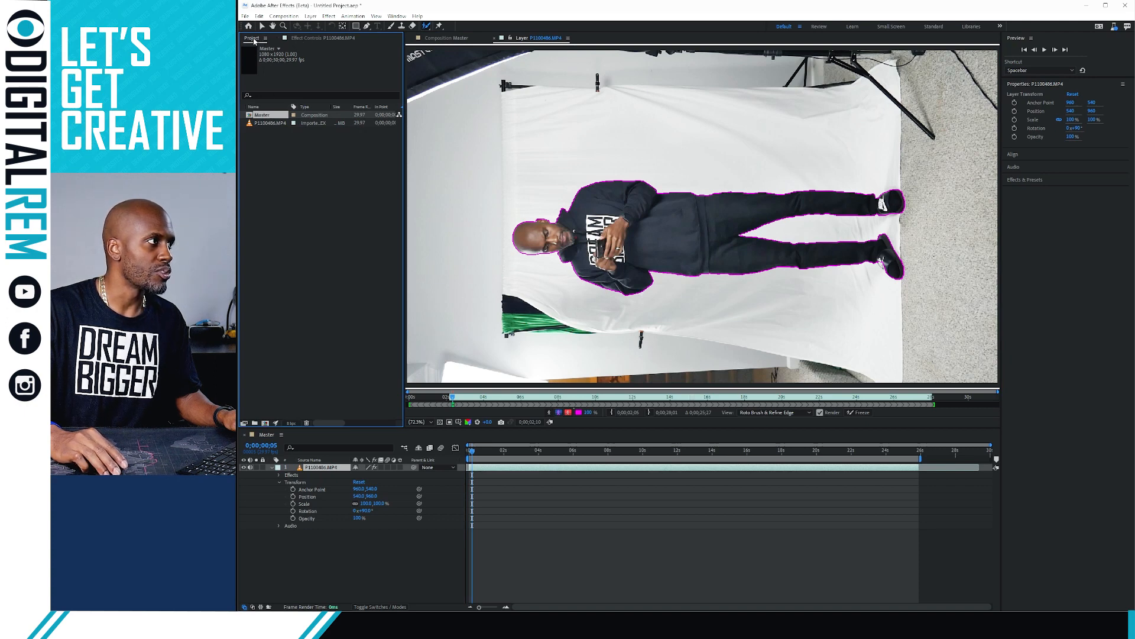
pyautogui.click(295, 39)
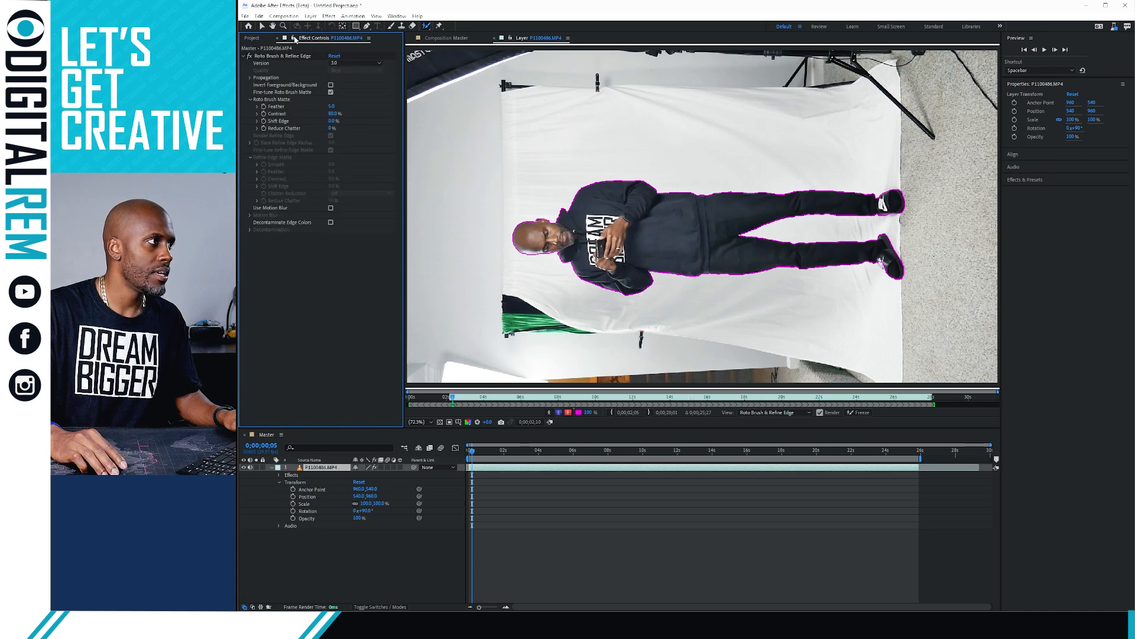
pyautogui.click(354, 62)
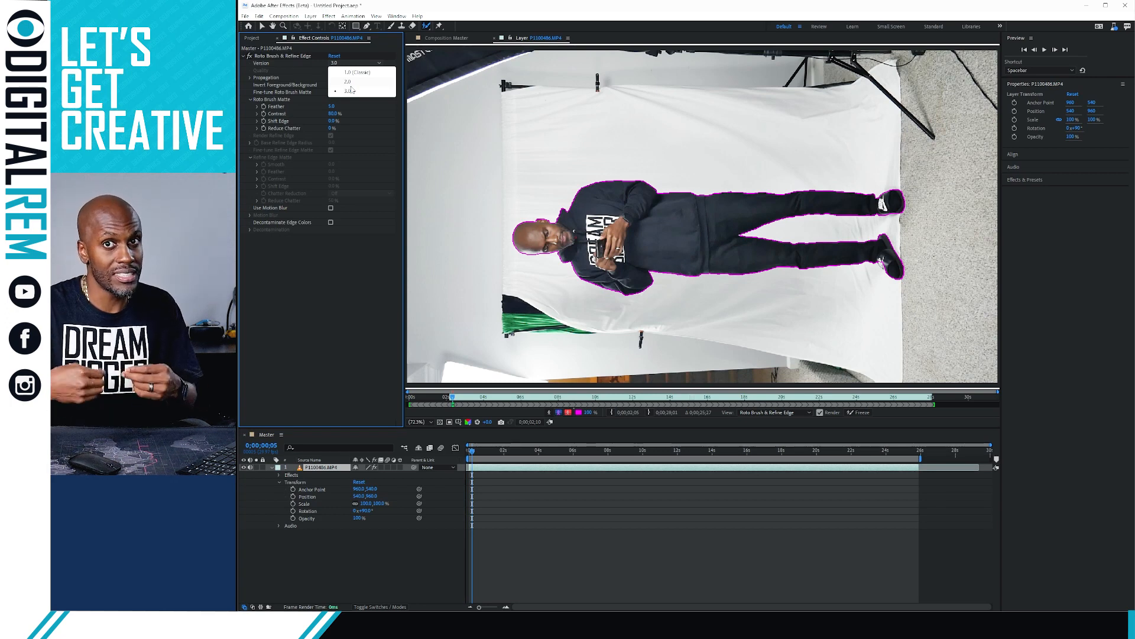
pyautogui.click(337, 271)
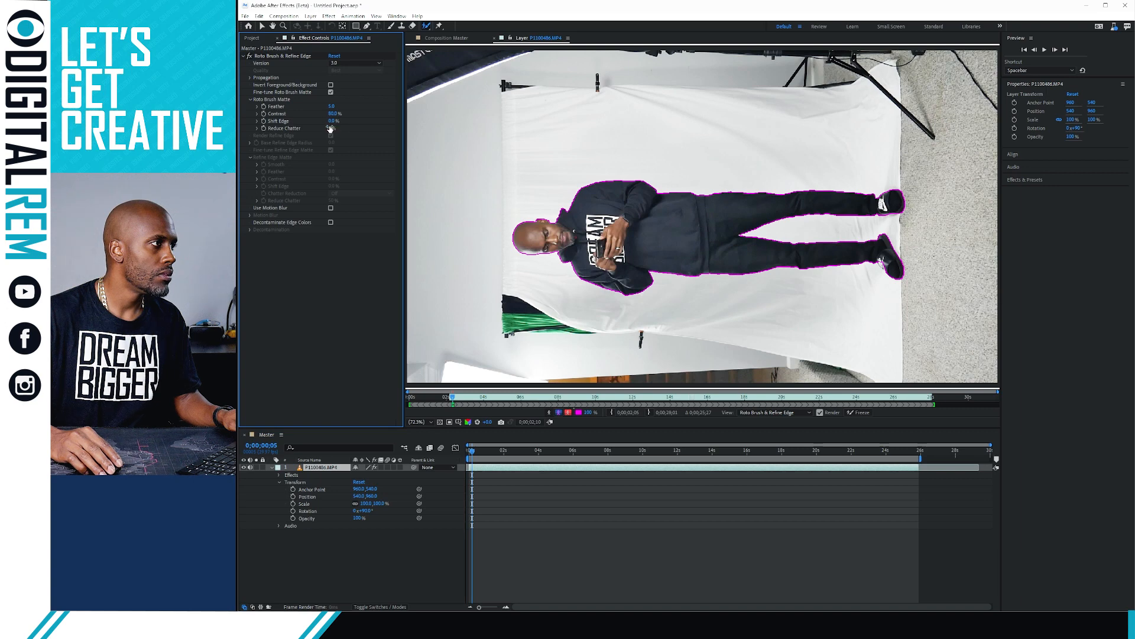
# Set the roto matte's Reduce Chatter to 27% and nudge Contrast slightly below 80%
pyautogui.moveTo(333, 127); pyautogui.dragTo(348, 126)
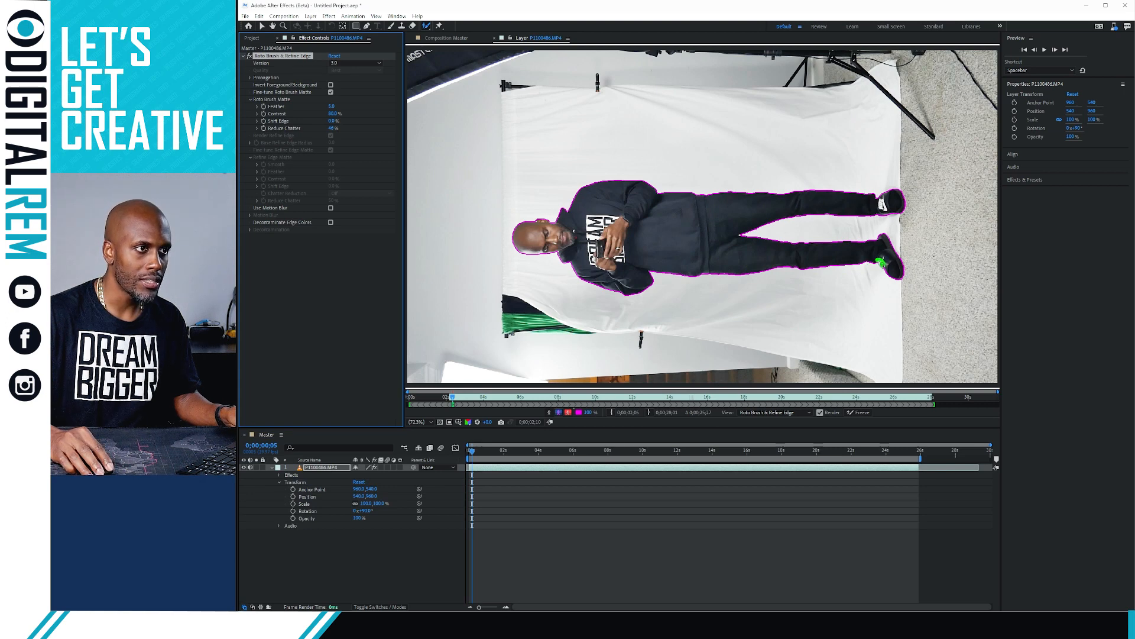
pyautogui.click(881, 260)
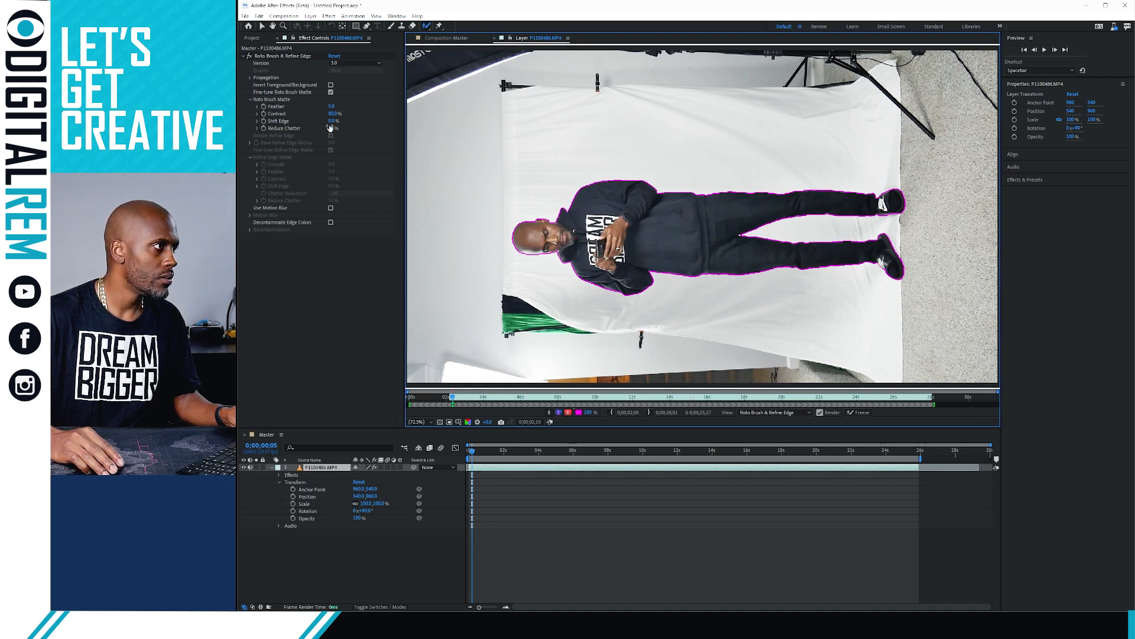
pyautogui.moveTo(331, 128); pyautogui.dragTo(398, 128)
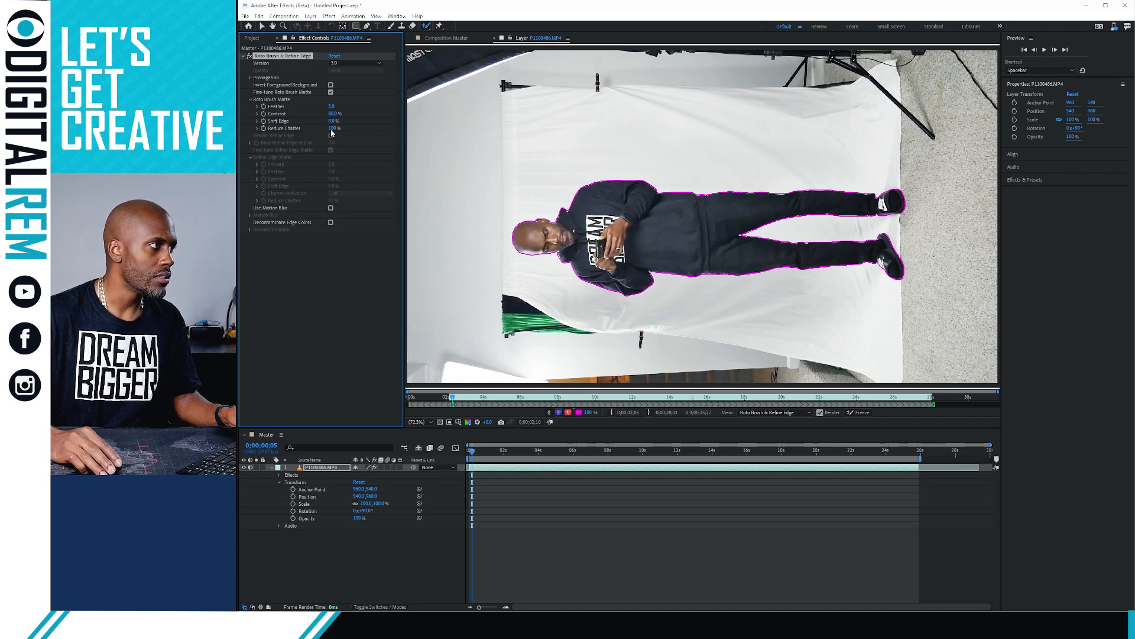
pyautogui.moveTo(304, 129); pyautogui.dragTo(260, 130)
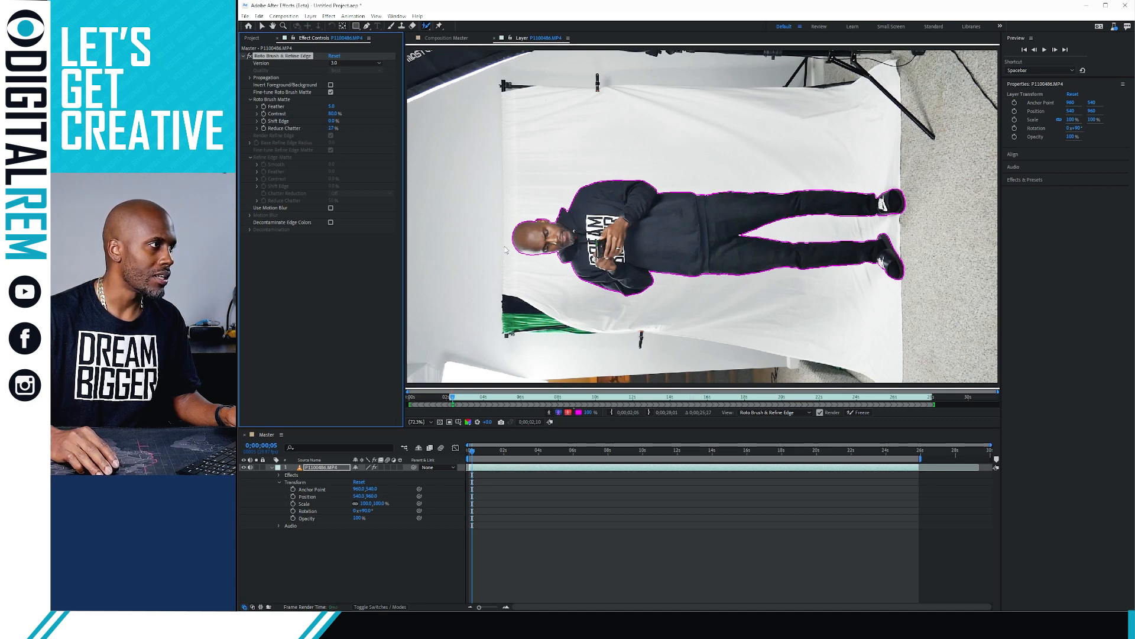
pyautogui.click(332, 129)
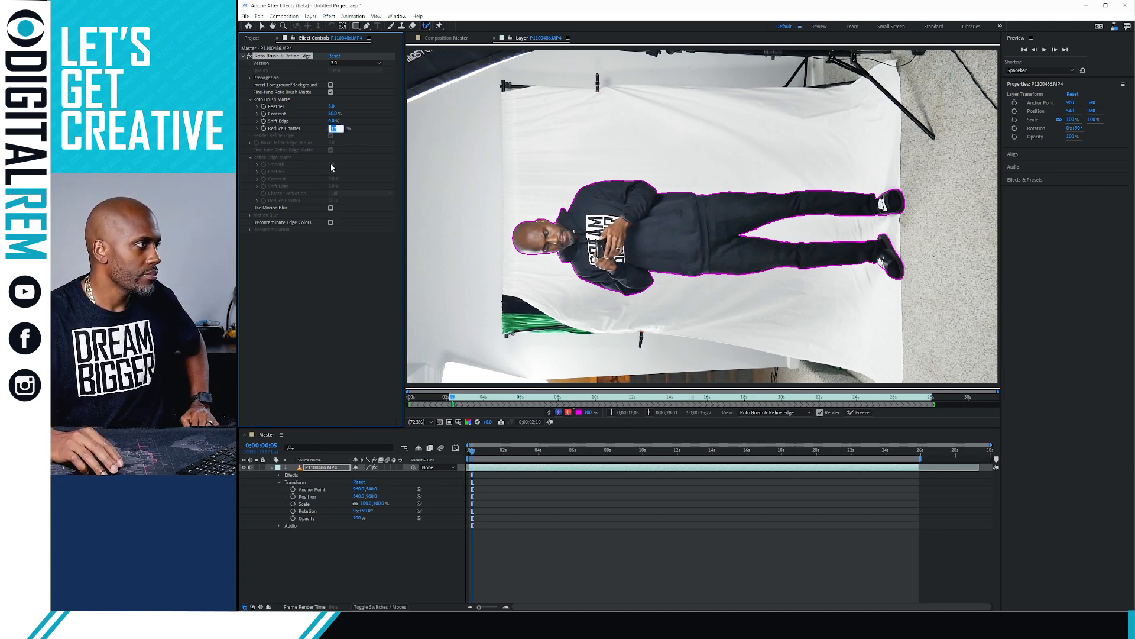
pyautogui.press('Return')
pyautogui.moveTo(333, 113); pyautogui.dragTo(318, 113)
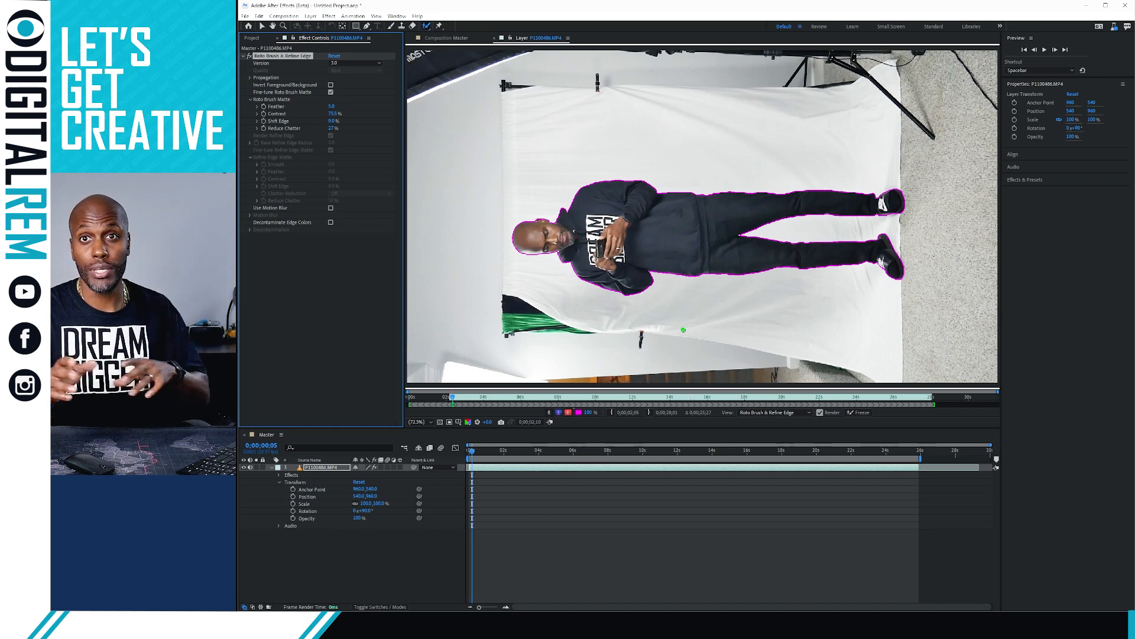
# Play back the refined roto matte in the Layer viewer, then switch to the Master composition
pyautogui.click(1045, 50)
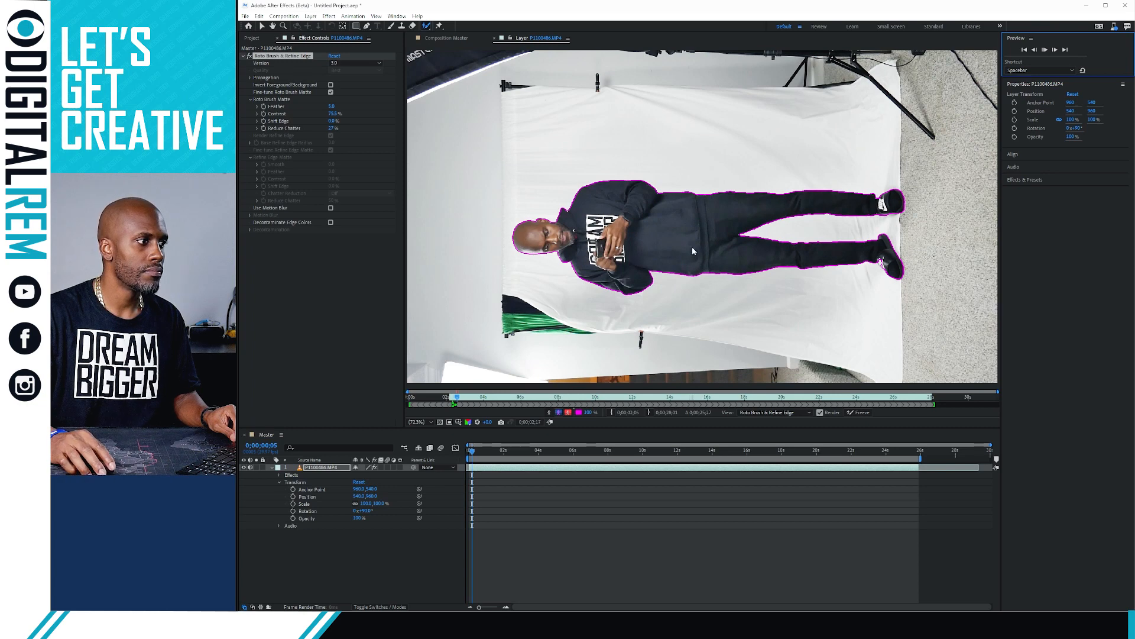
pyautogui.click(641, 253)
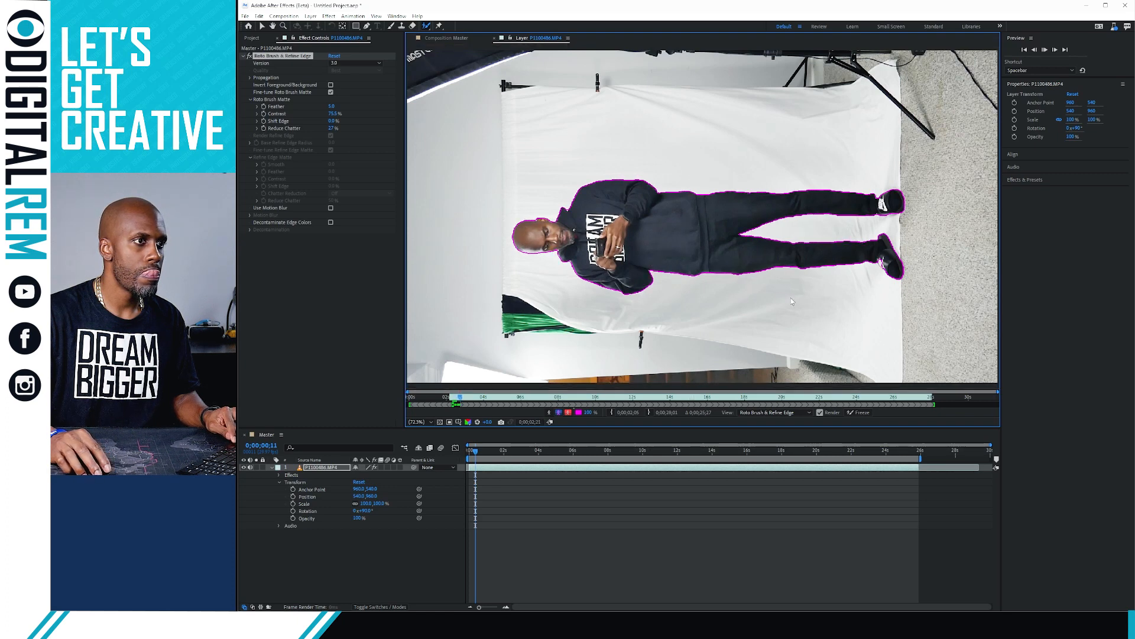
pyautogui.click(450, 39)
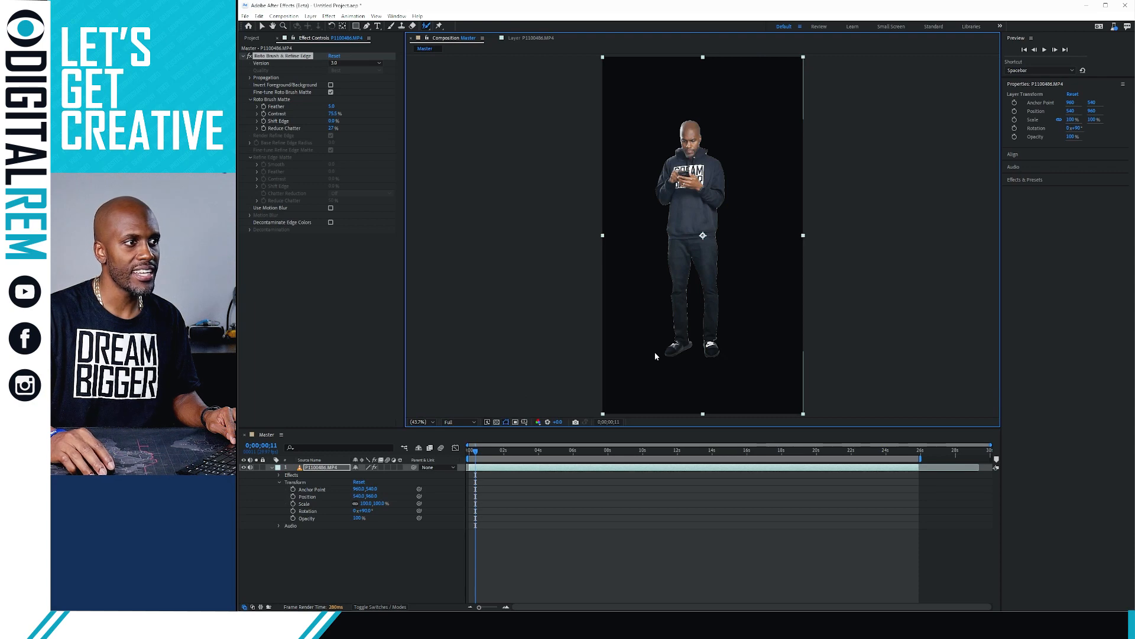
# Preview the cut-out man in the Master composition, then return to frame 0
pyautogui.click(509, 475)
pyautogui.press('space')
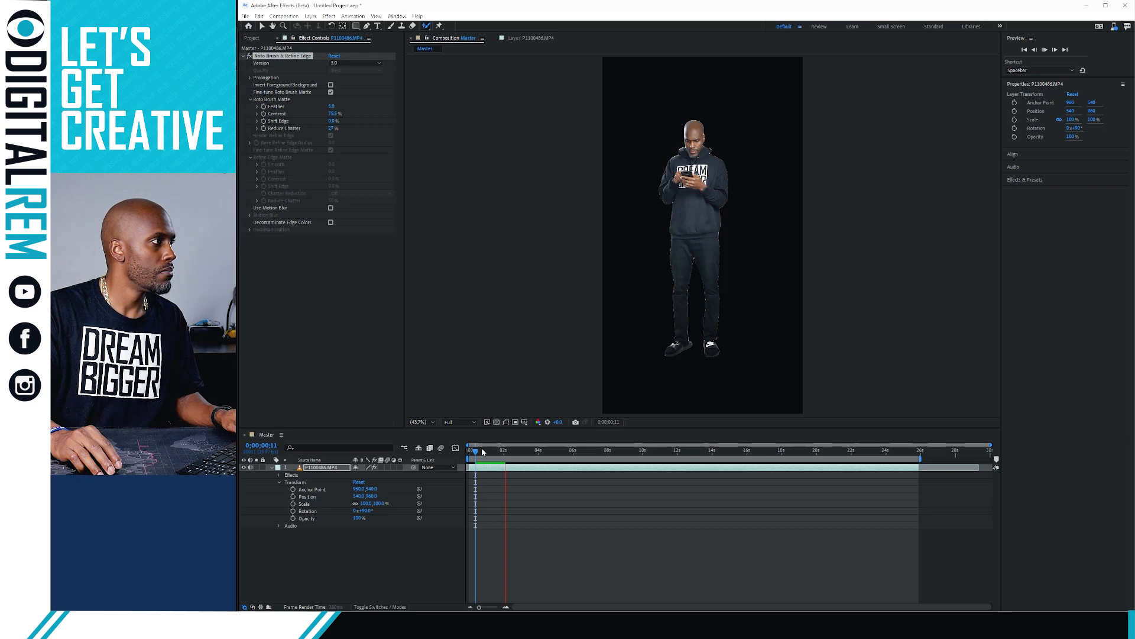
pyautogui.press('Home')
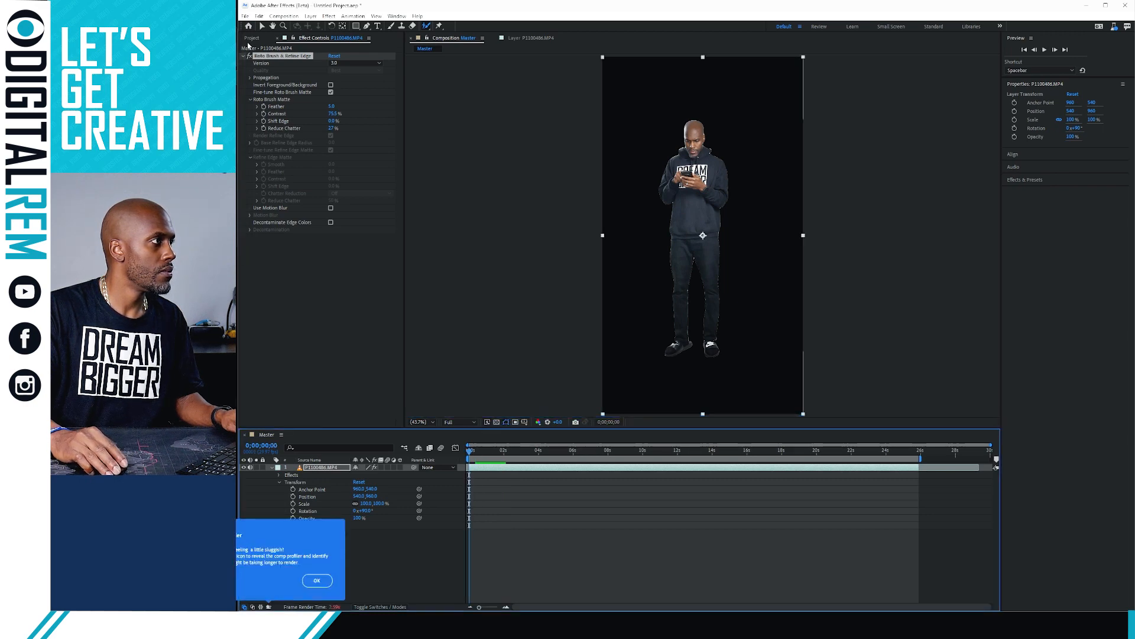
# Import ARBM.png into the Project panel and move the current time to 0;00;01;02
pyautogui.click(252, 38)
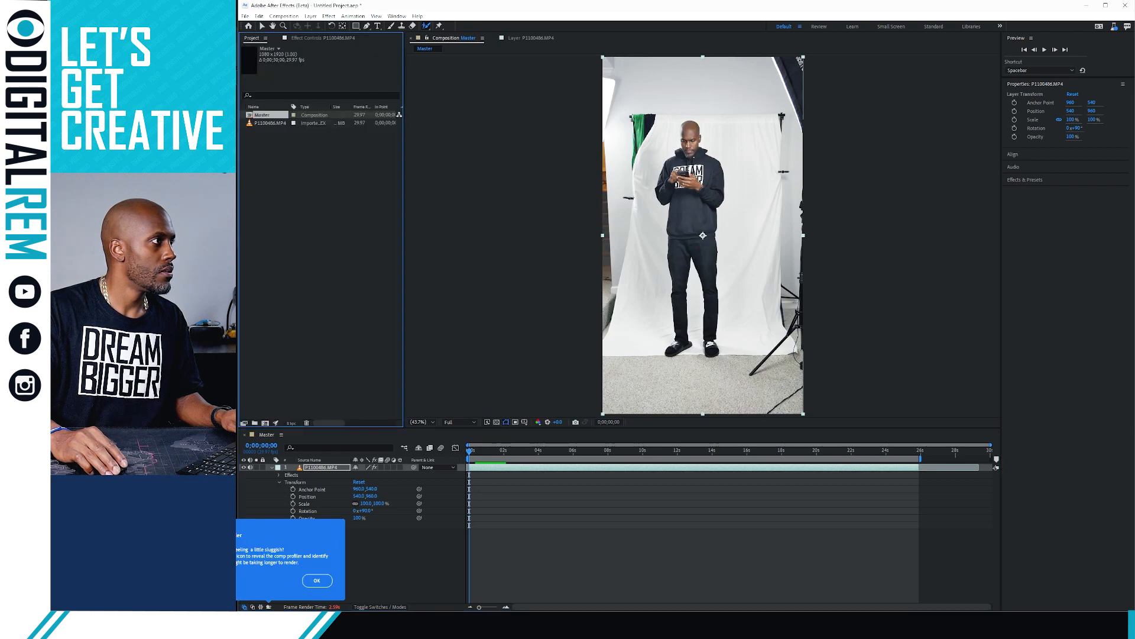
pyautogui.moveTo(235, 152); pyautogui.dragTo(312, 172)
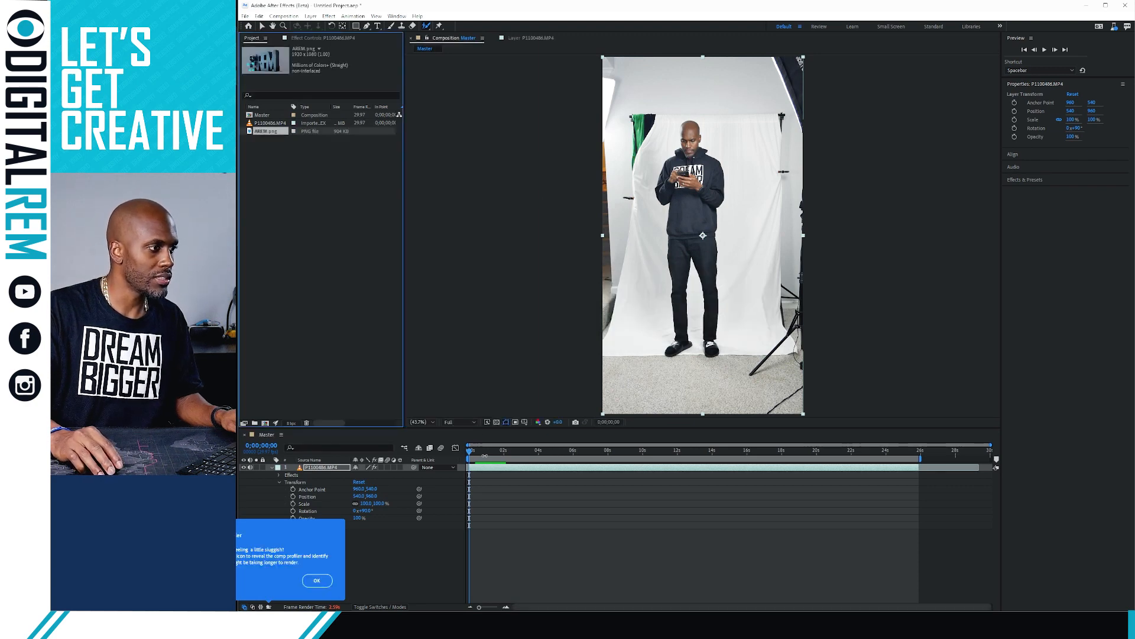
pyautogui.click(483, 453)
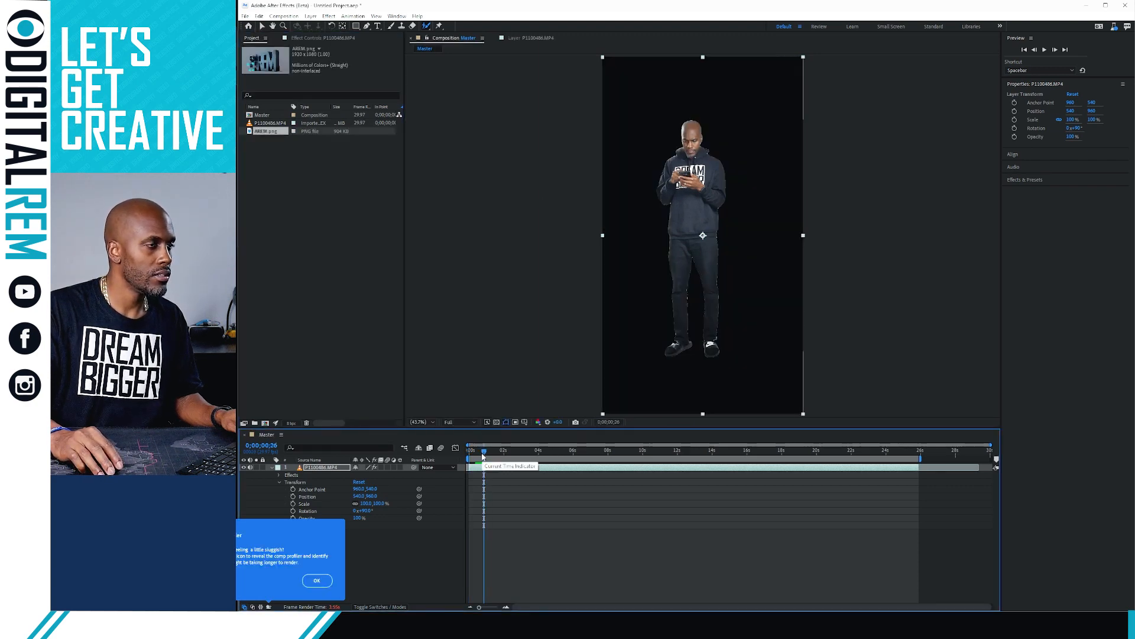
pyautogui.moveTo(483, 456); pyautogui.dragTo(490, 455)
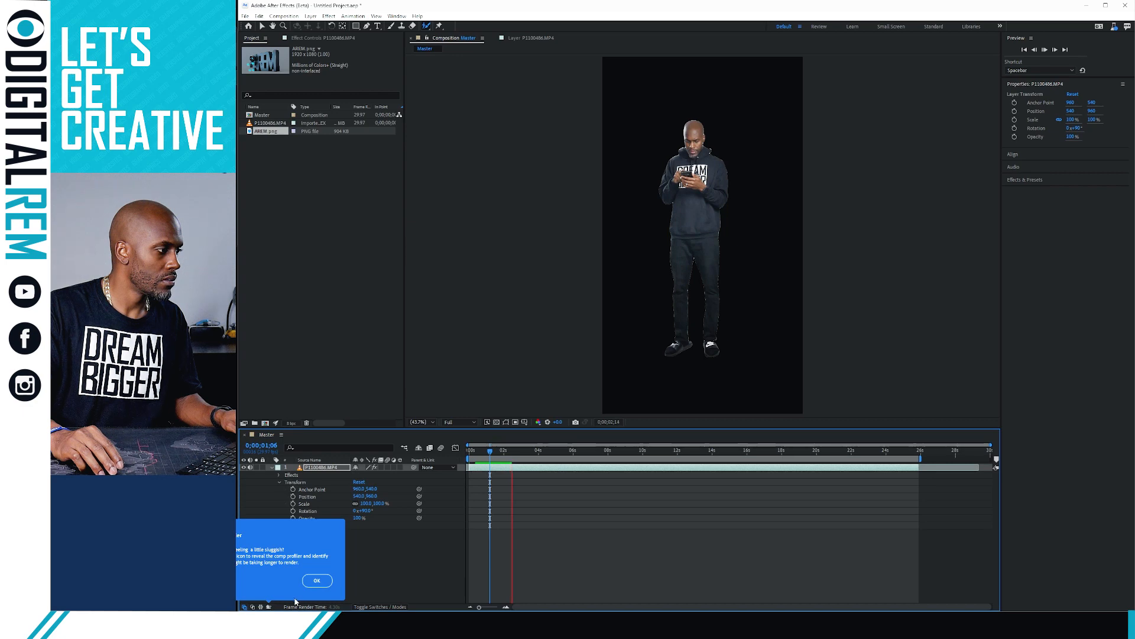
pyautogui.click(269, 607)
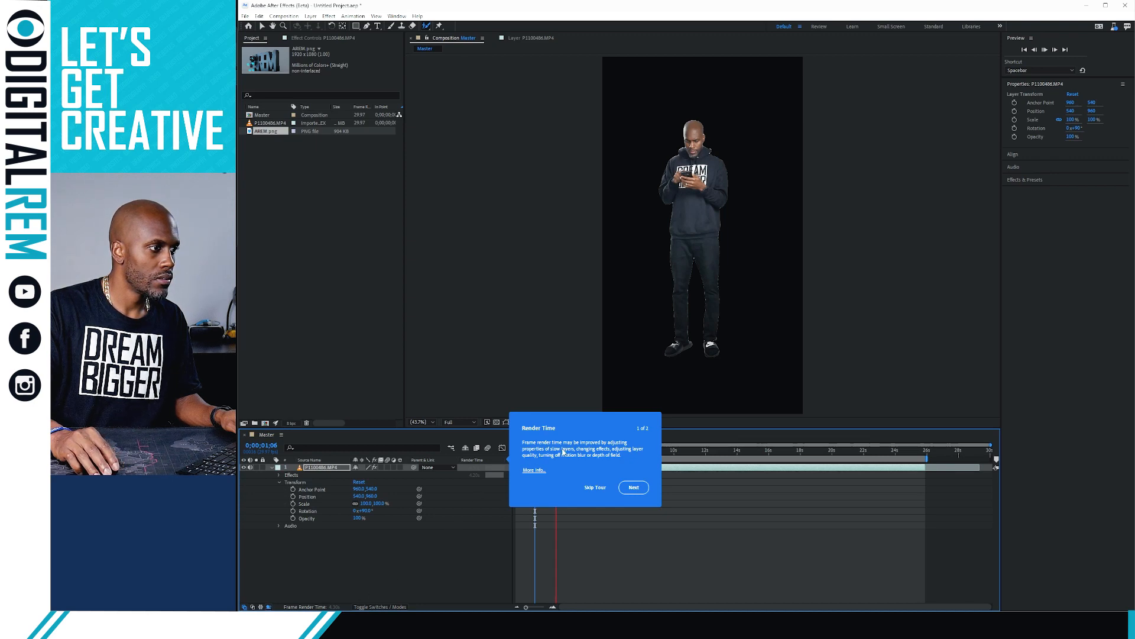
# Step through the Render Time tour to its end and close it
pyautogui.click(637, 491)
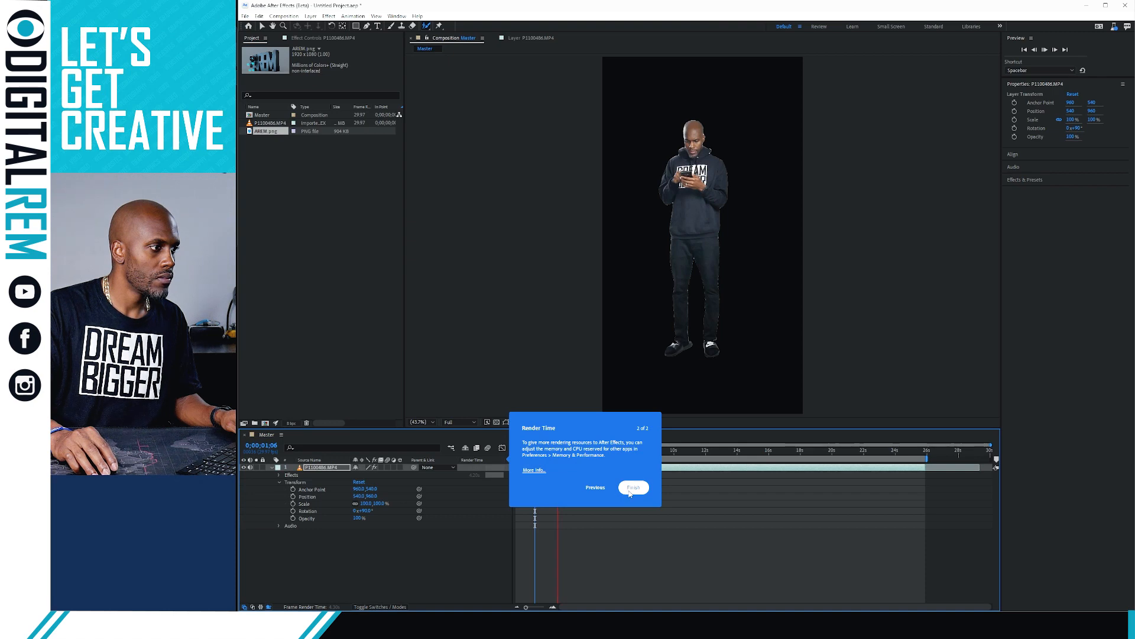
pyautogui.click(630, 488)
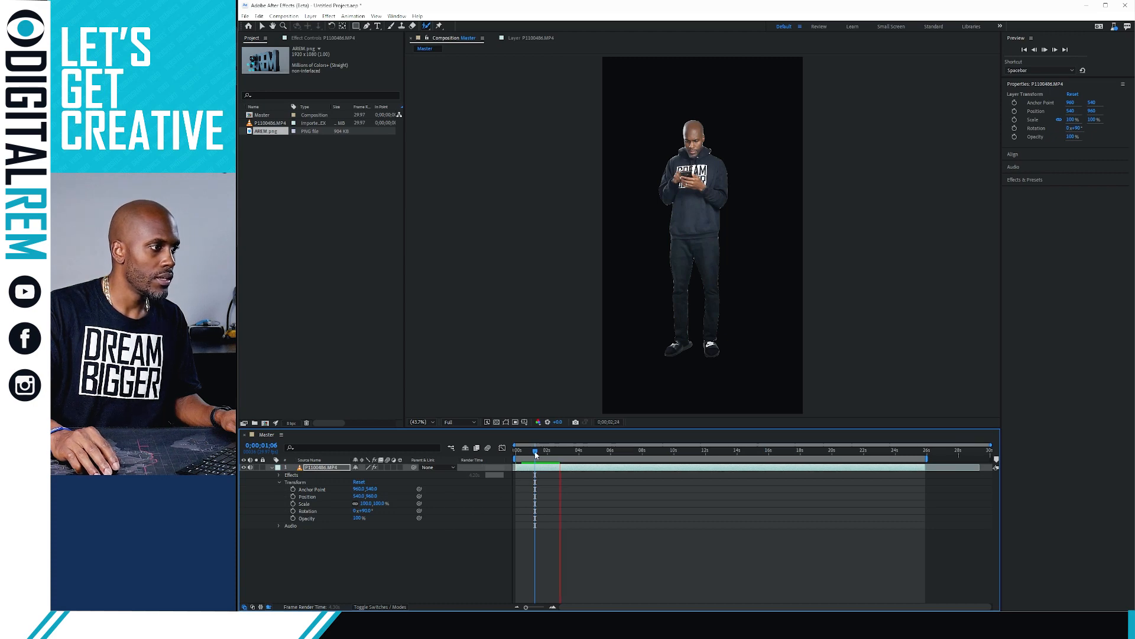
# Preview the composition, then place ARBM.png in the timeline beneath the man's video layer
pyautogui.press('space')
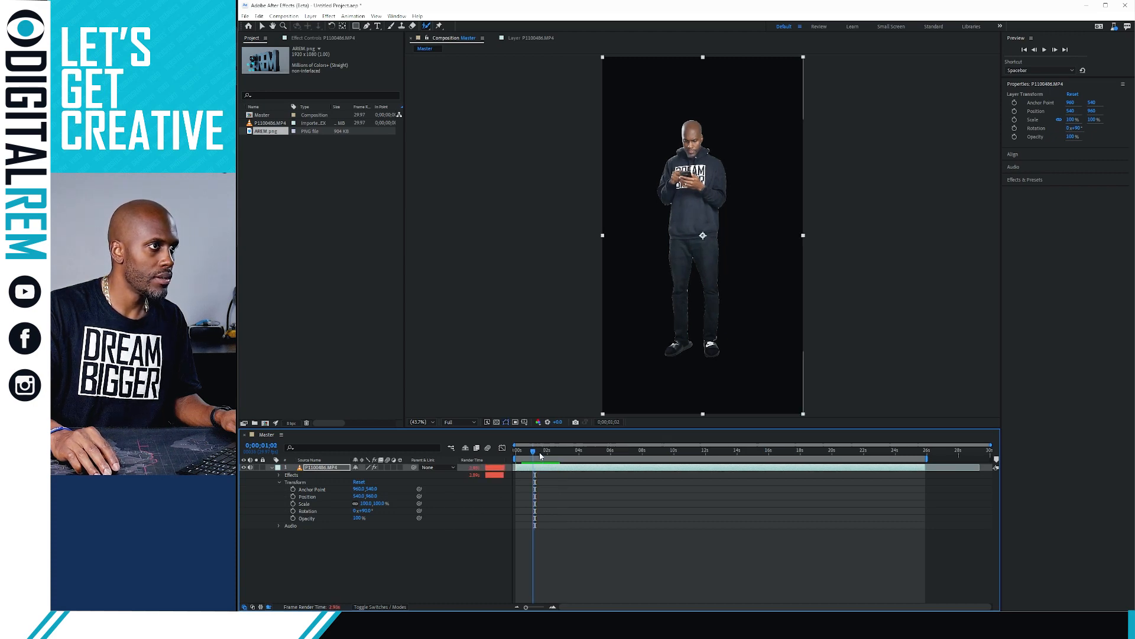
pyautogui.press('space')
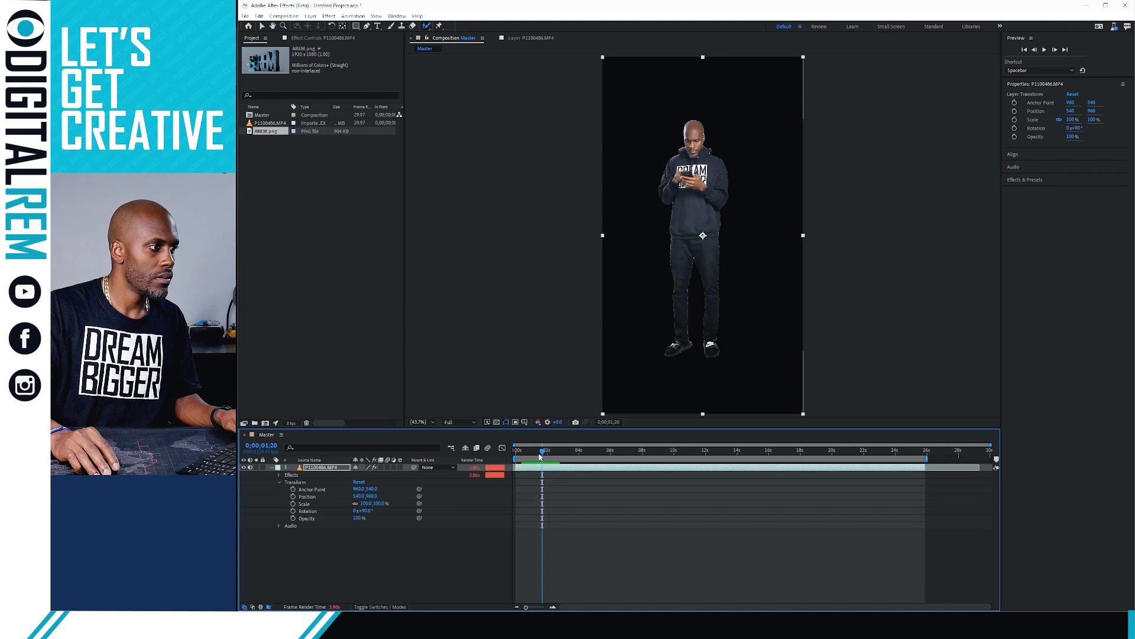
pyautogui.press('space')
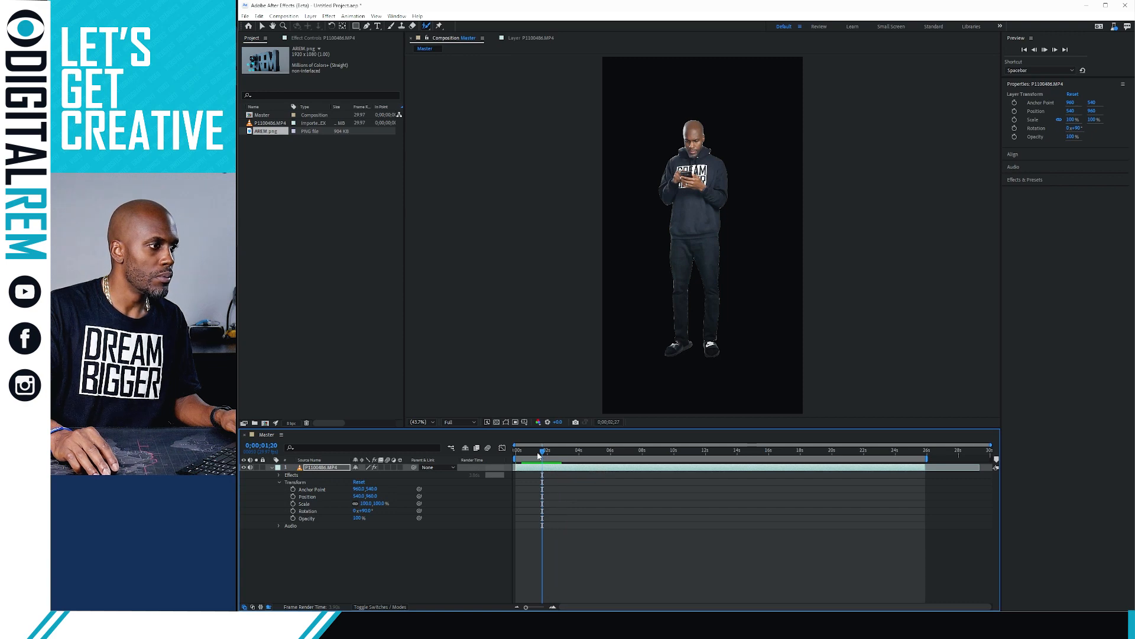
pyautogui.moveTo(542, 455)
pyautogui.mouseDown()
pyautogui.moveTo(530, 456)
pyautogui.moveTo(647, 460)
pyautogui.mouseUp()
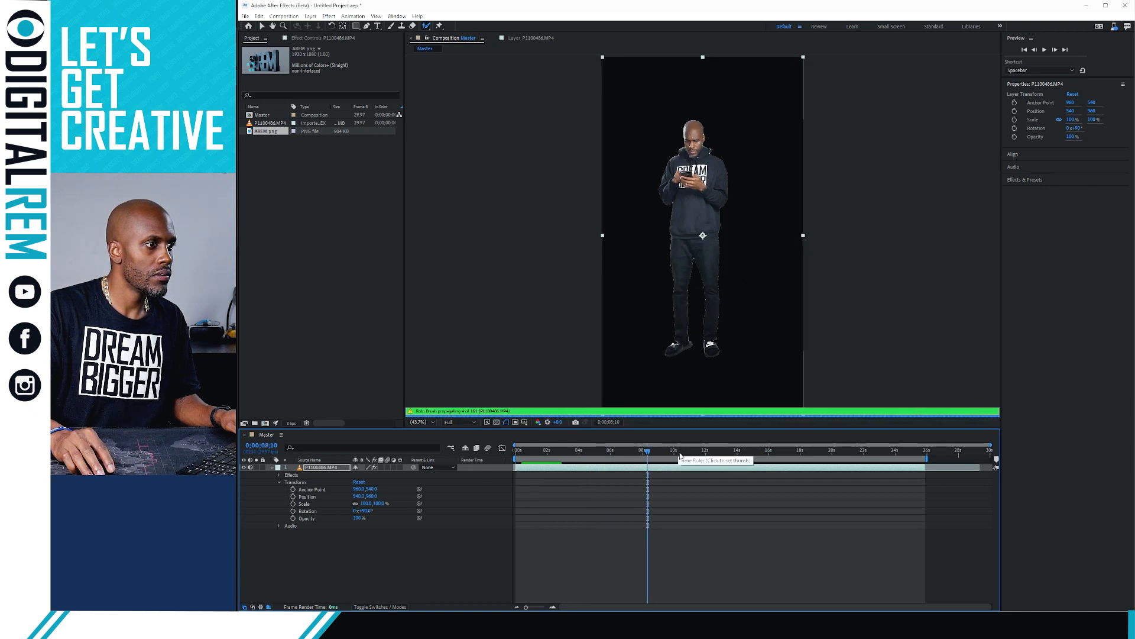
pyautogui.moveTo(679, 453); pyautogui.dragTo(732, 456)
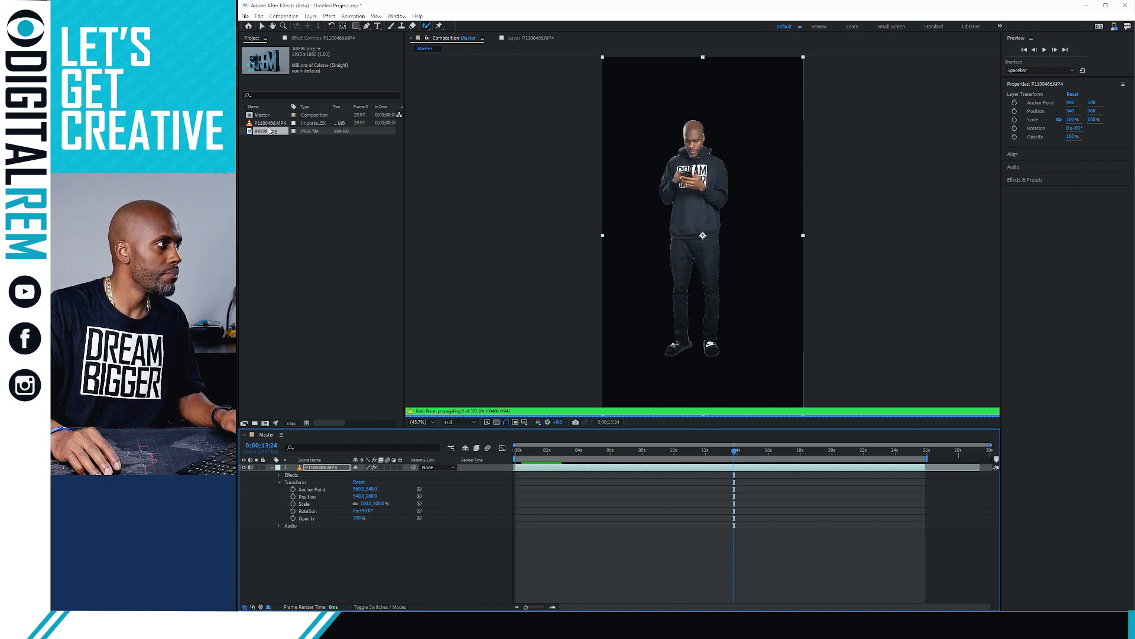
pyautogui.moveTo(268, 133); pyautogui.dragTo(307, 523)
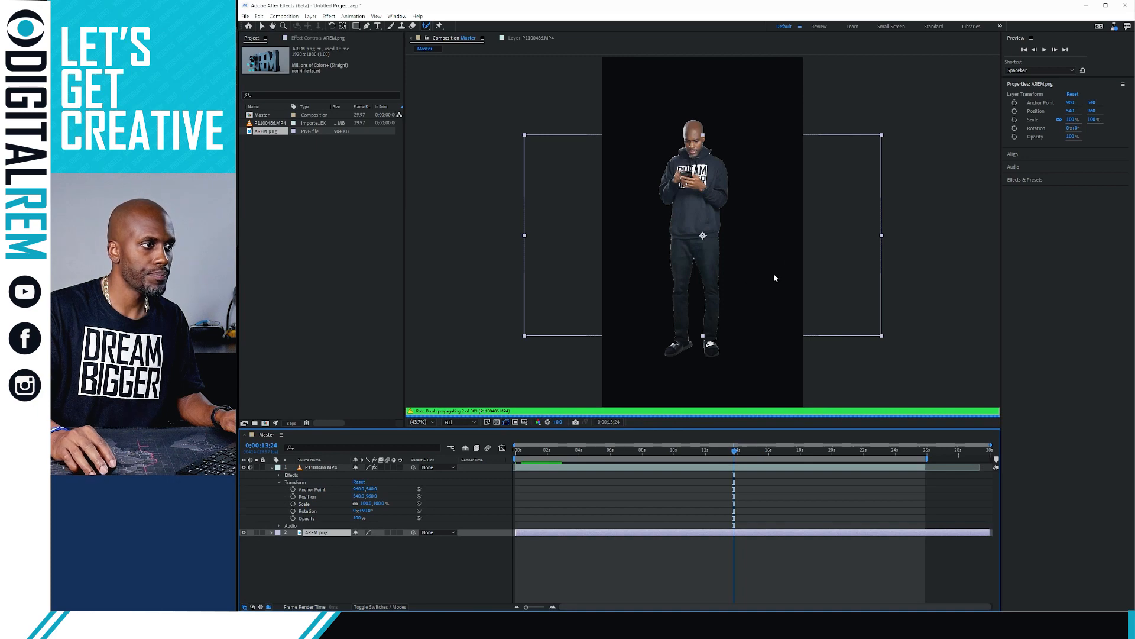
# Select the AREM.png layer and scale it up to 191.5% in the Composition viewer
pyautogui.click(894, 121)
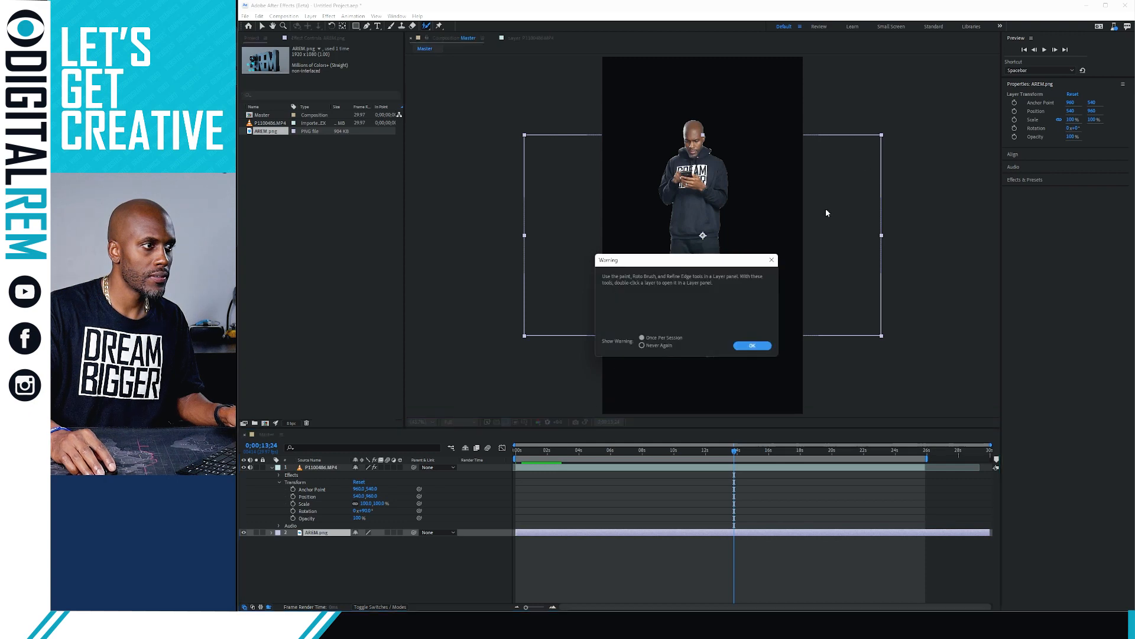
pyautogui.click(750, 346)
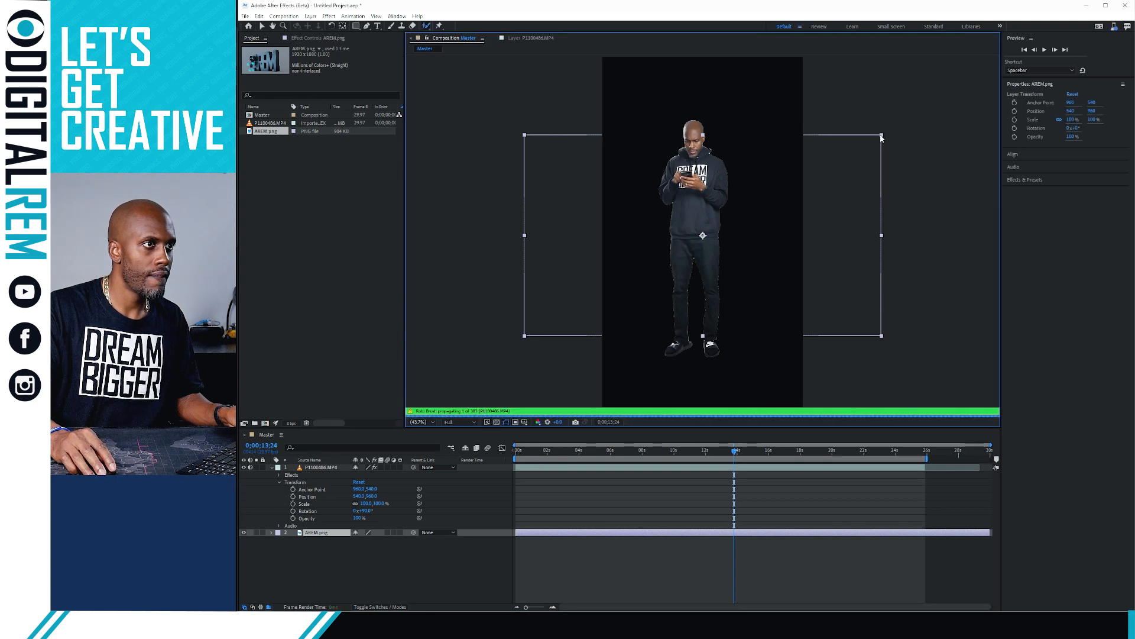
pyautogui.moveTo(884, 136); pyautogui.dragTo(1012, 26)
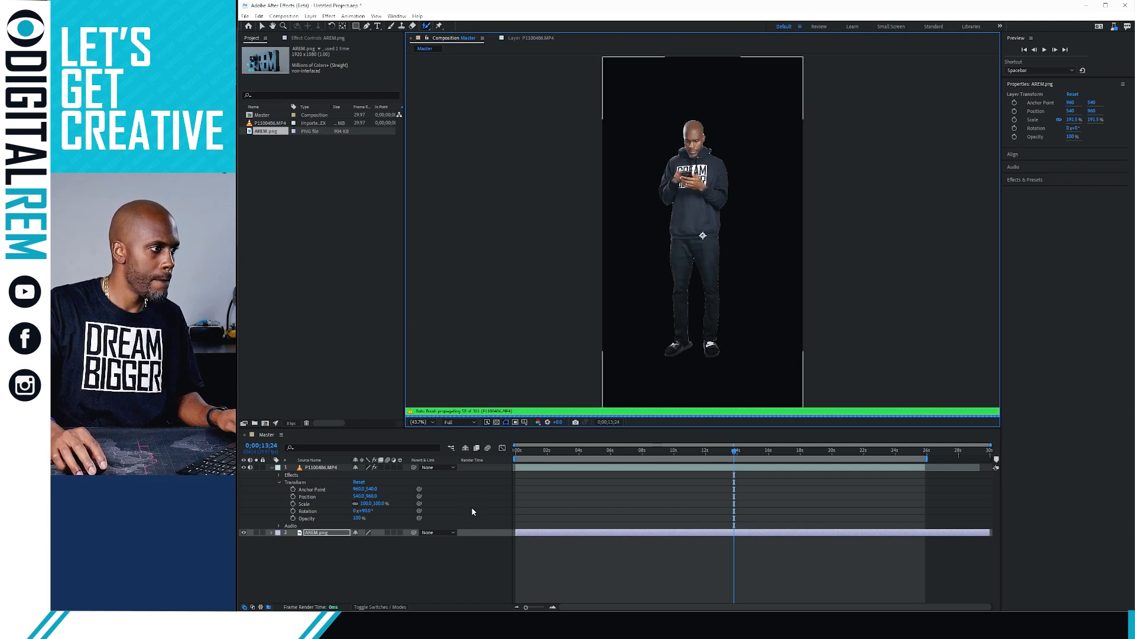
# Switch viewer resolution from Full to Quarter and jump to 0;00;02;06
pyautogui.click(462, 421)
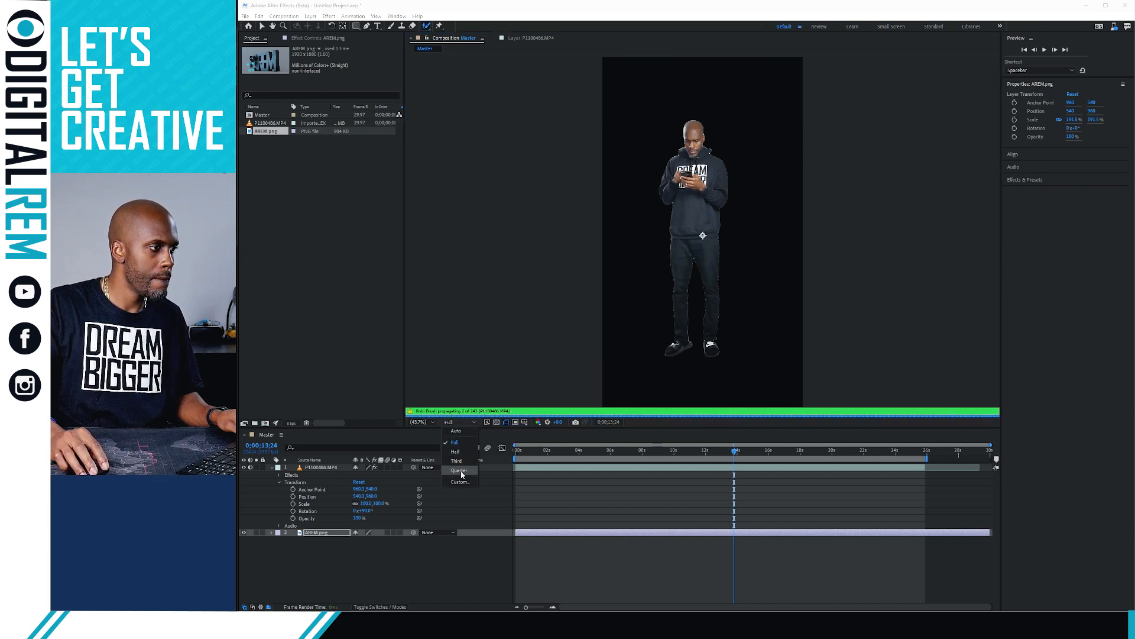
pyautogui.click(459, 470)
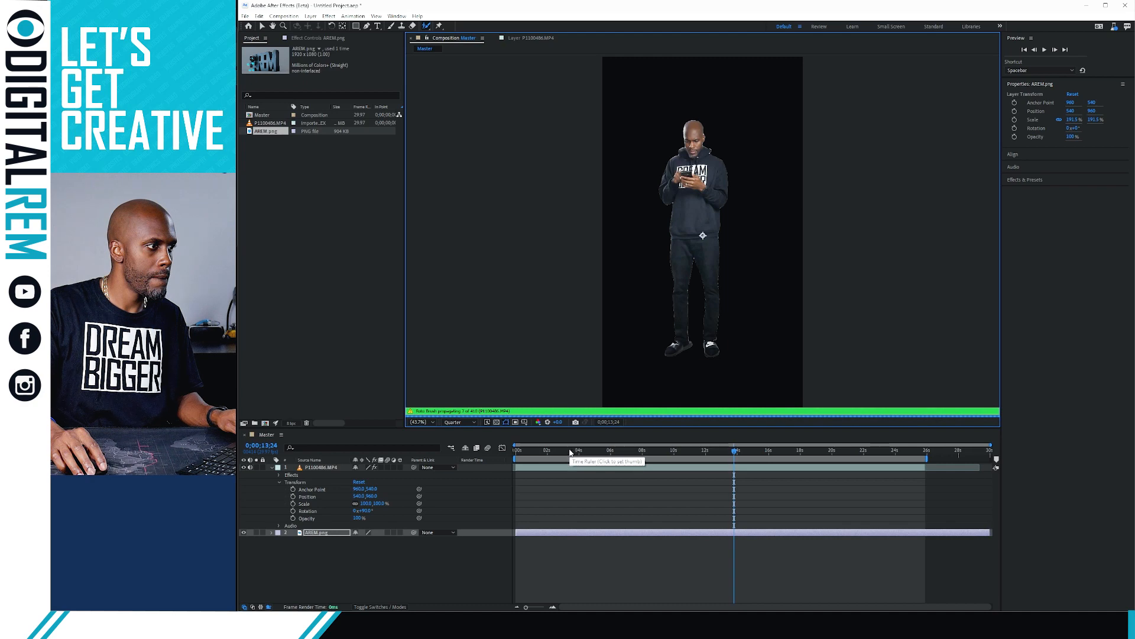
pyautogui.click(551, 452)
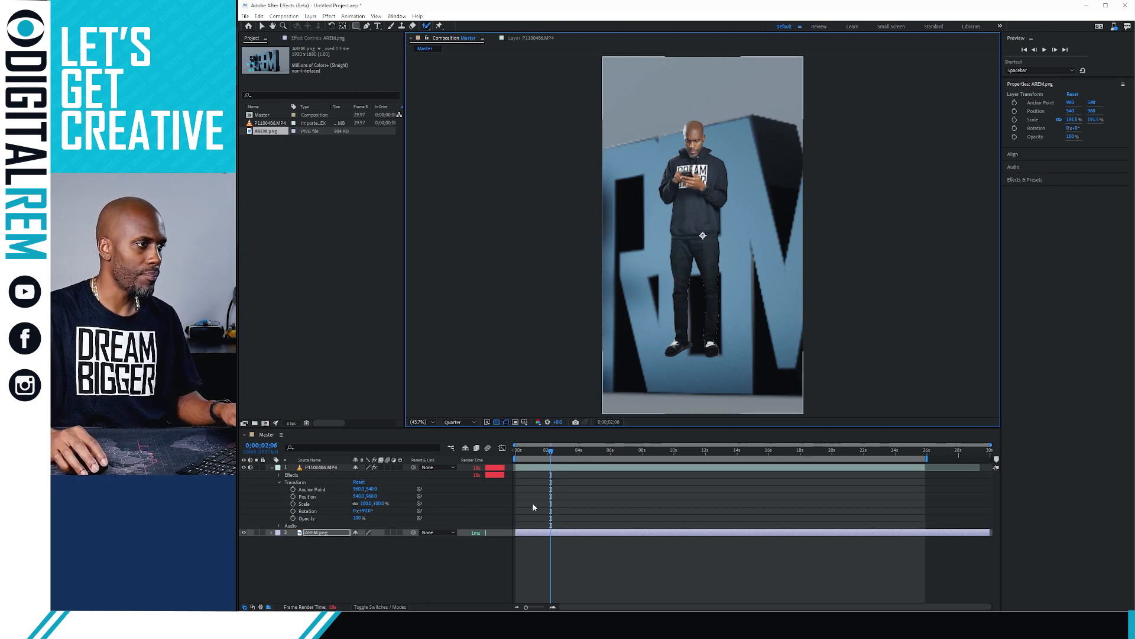
# Scale AREM.png to 156.5% and reposition it, then move both layers lower in the frame
pyautogui.click(562, 534)
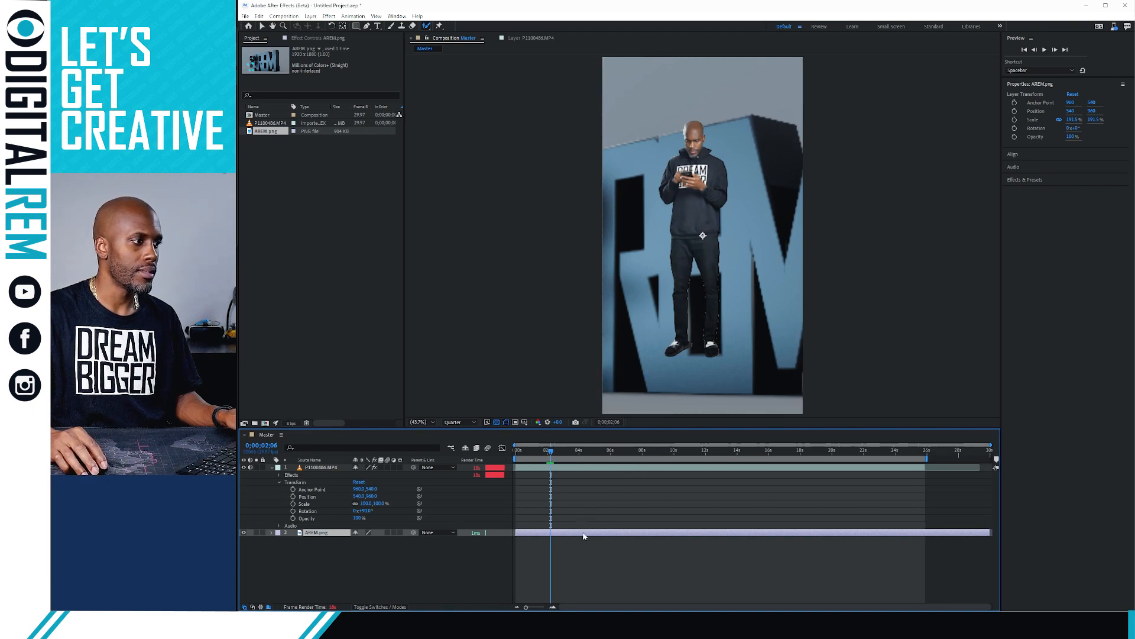
pyautogui.press('s')
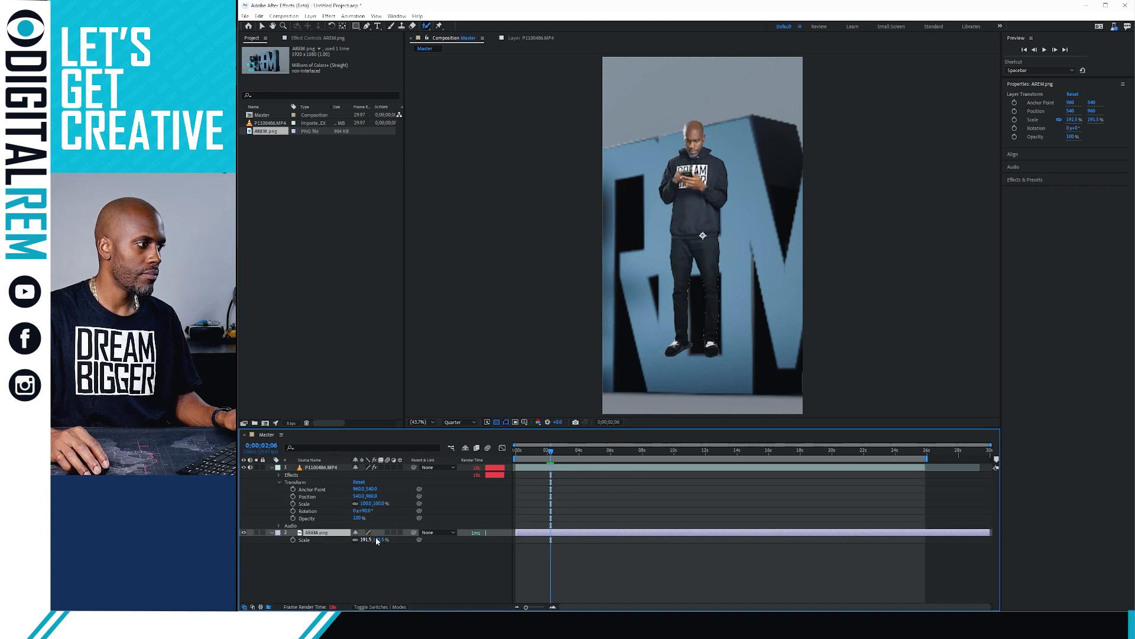
pyautogui.moveTo(379, 541); pyautogui.dragTo(356, 547)
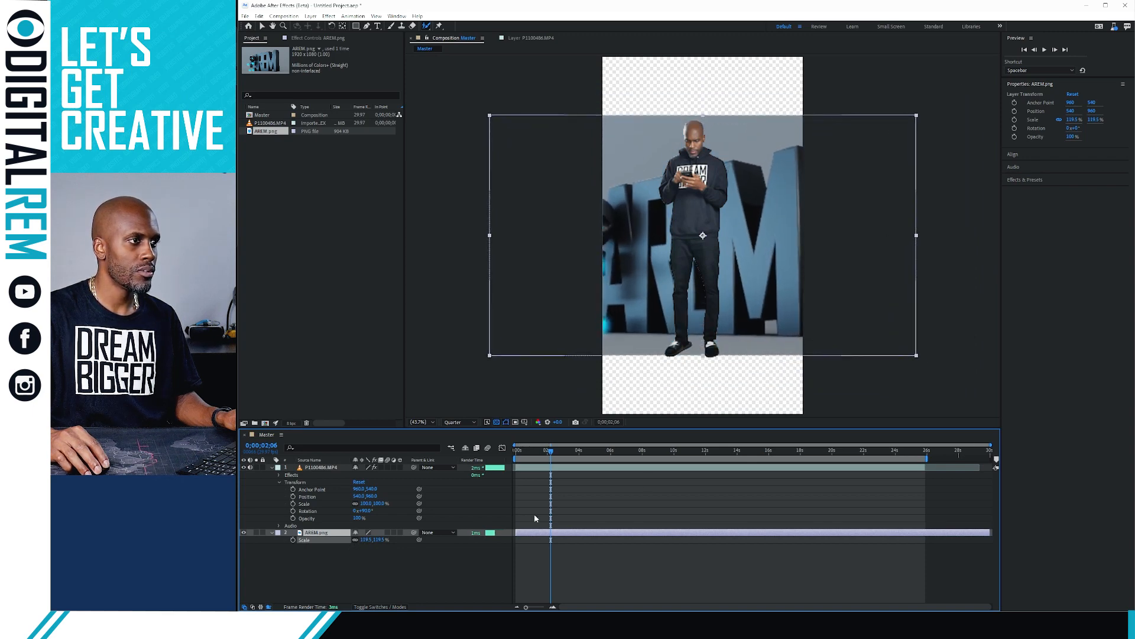
pyautogui.moveTo(752, 330); pyautogui.dragTo(840, 300)
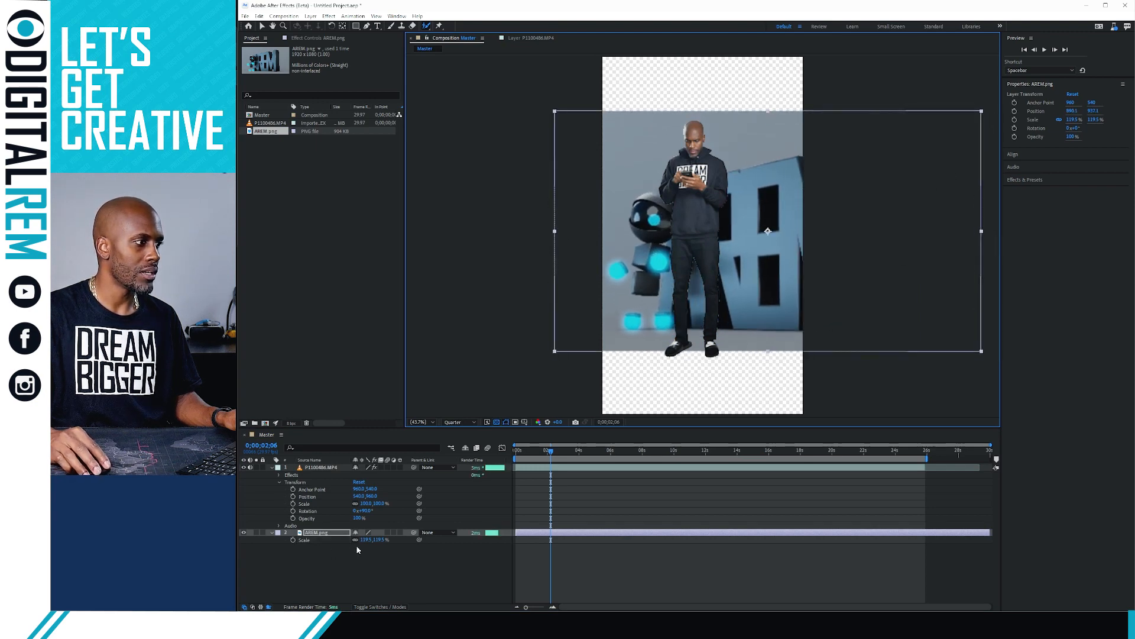
pyautogui.moveTo(369, 544); pyautogui.dragTo(383, 539)
pyautogui.moveTo(698, 359); pyautogui.dragTo(712, 333)
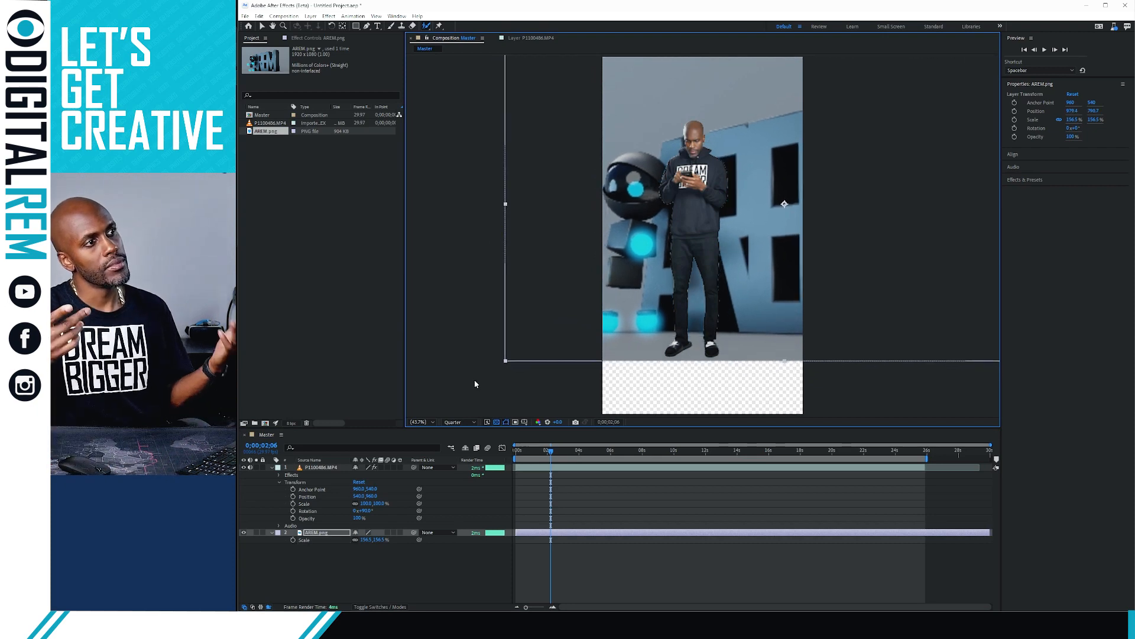
pyautogui.keyDown('ctrl'); pyautogui.click(521, 467); pyautogui.keyUp('ctrl')
pyautogui.moveTo(688, 295); pyautogui.dragTo(688, 343)
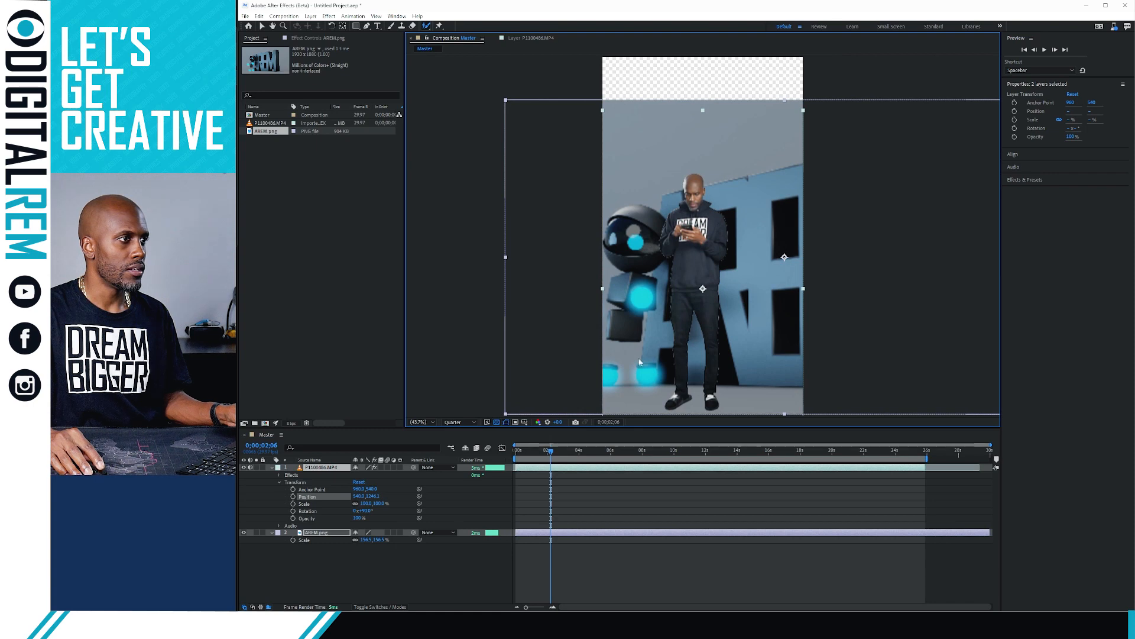
# Select the AREM.png layer alone and reposition its anchor point with the Pan Behind tool
pyautogui.click(474, 555)
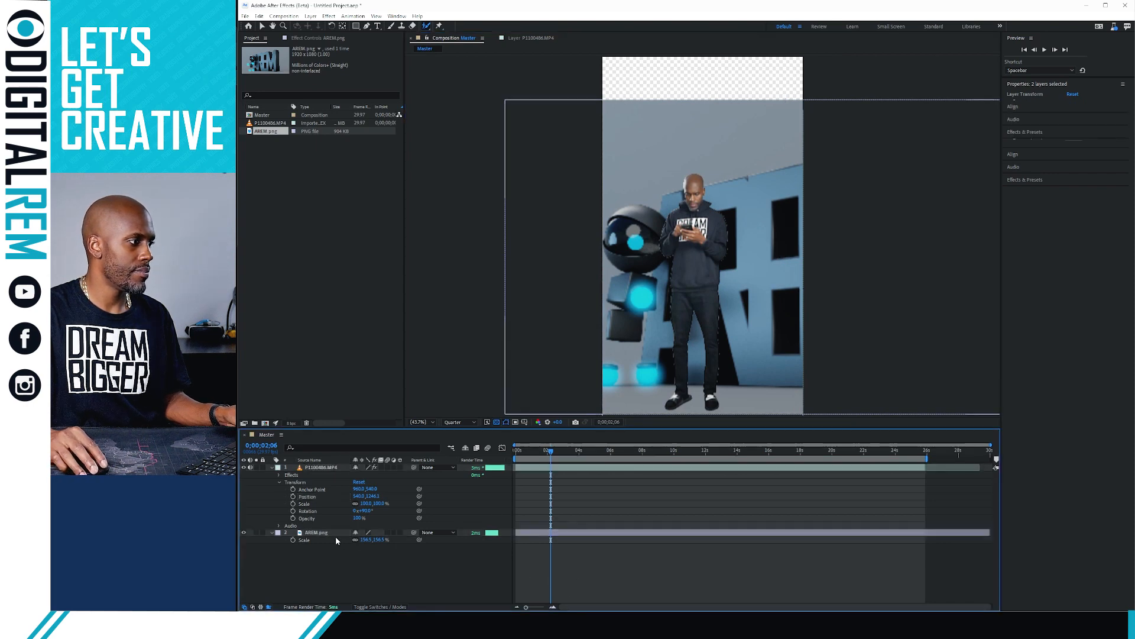
pyautogui.click(335, 533)
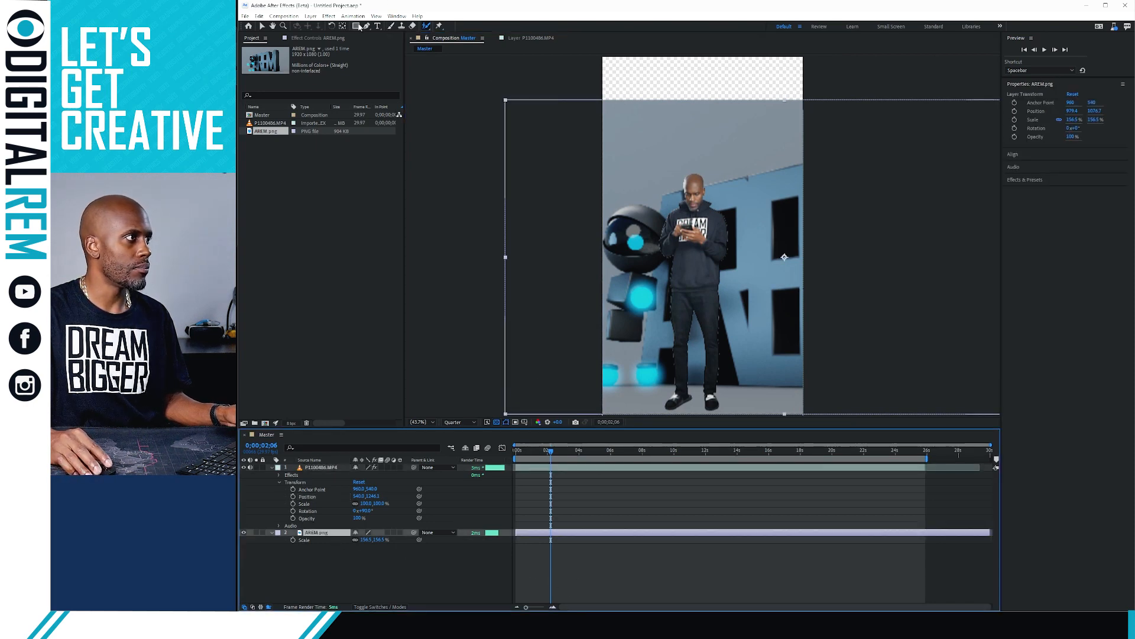
pyautogui.click(342, 26)
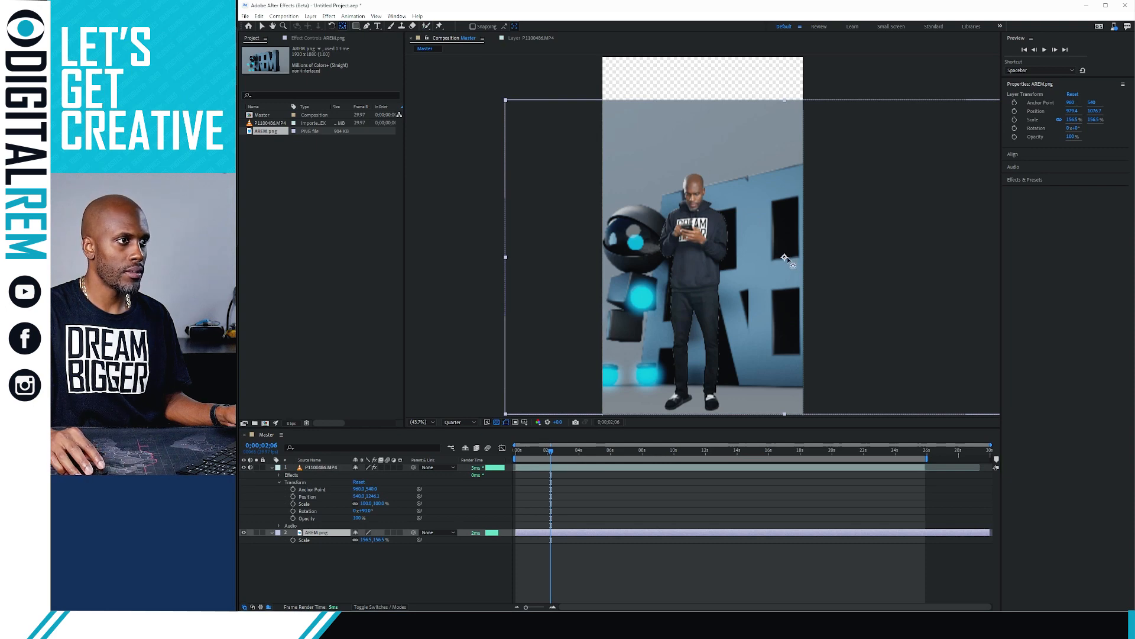
pyautogui.moveTo(784, 258); pyautogui.dragTo(684, 410)
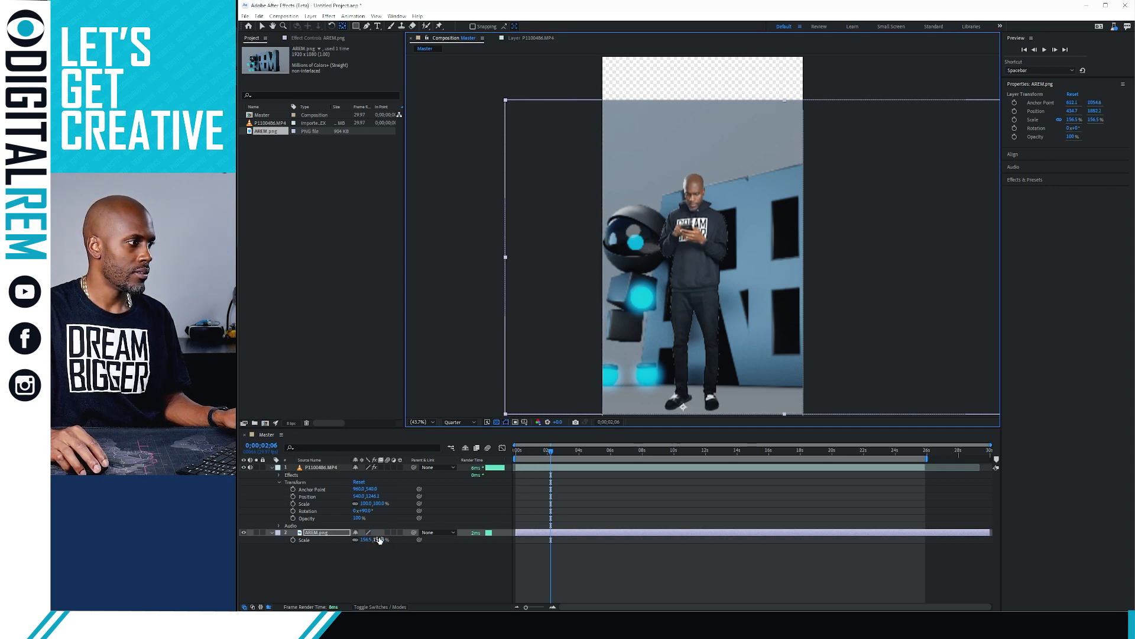
# Scale the background to 181.5% and drag it so the robot sits at the left edge
pyautogui.moveTo(379, 540); pyautogui.dragTo(387, 535)
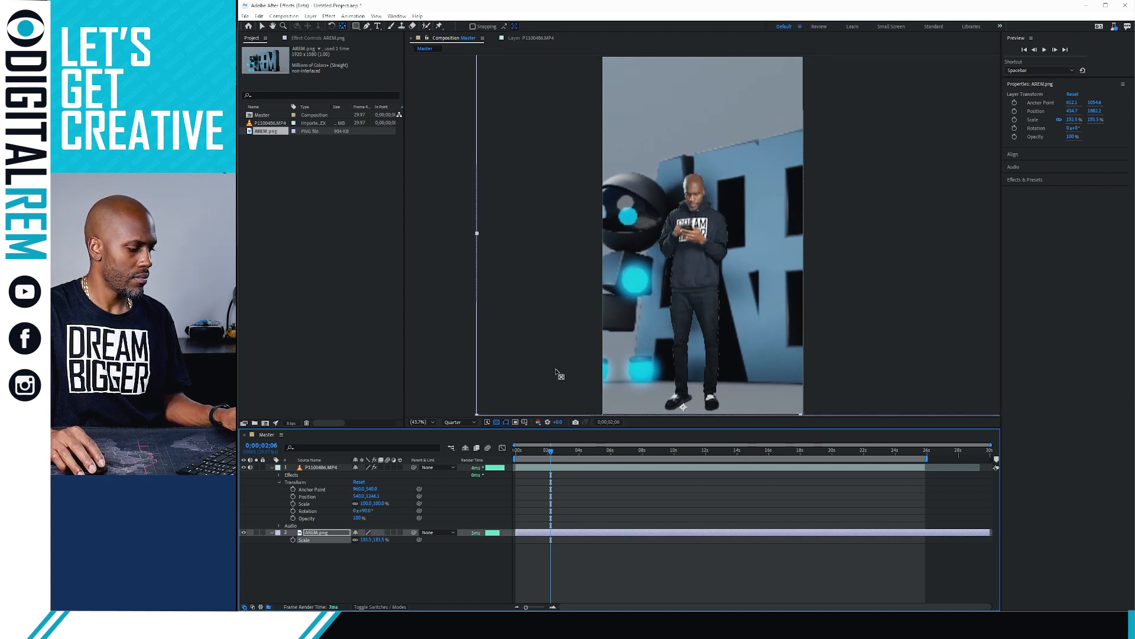
pyautogui.press('v')
pyautogui.click(630, 335)
pyautogui.moveTo(630, 334); pyautogui.dragTo(704, 342)
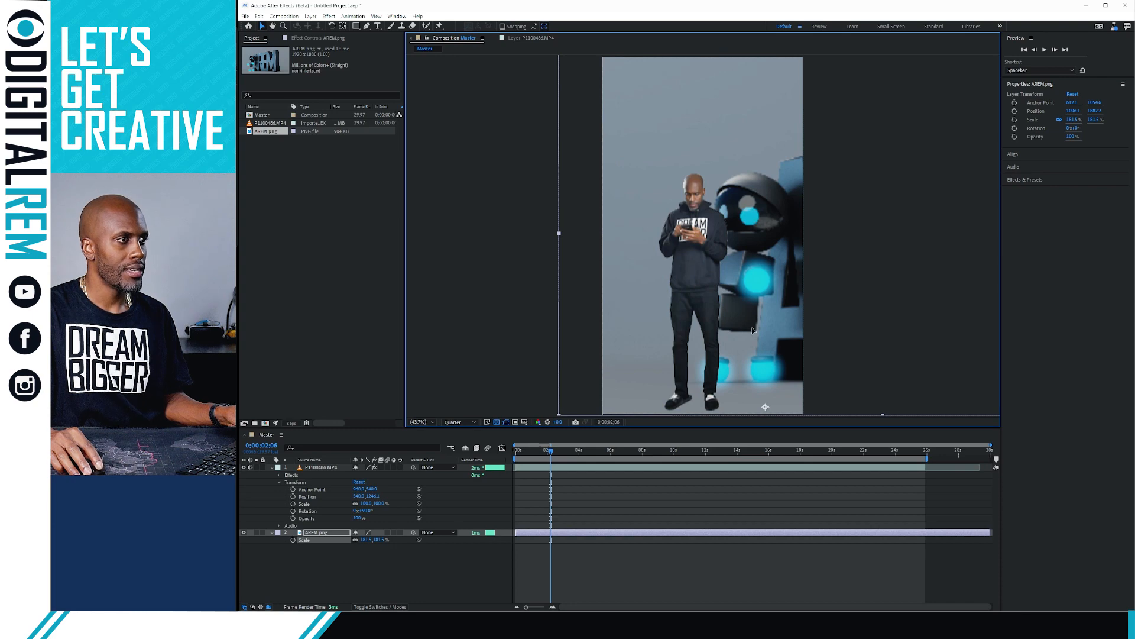
pyautogui.moveTo(814, 320); pyautogui.dragTo(625, 335)
pyautogui.moveTo(827, 339); pyautogui.dragTo(779, 327)
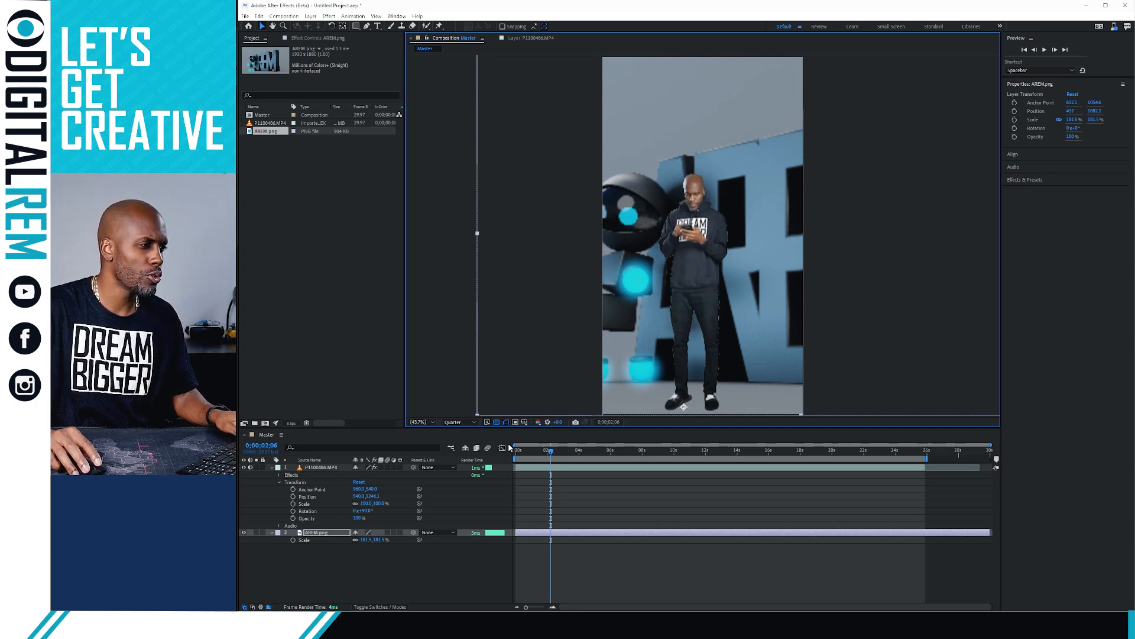
# Move the playhead back to 0;00;00;17 near the start of the composition
pyautogui.click(526, 453)
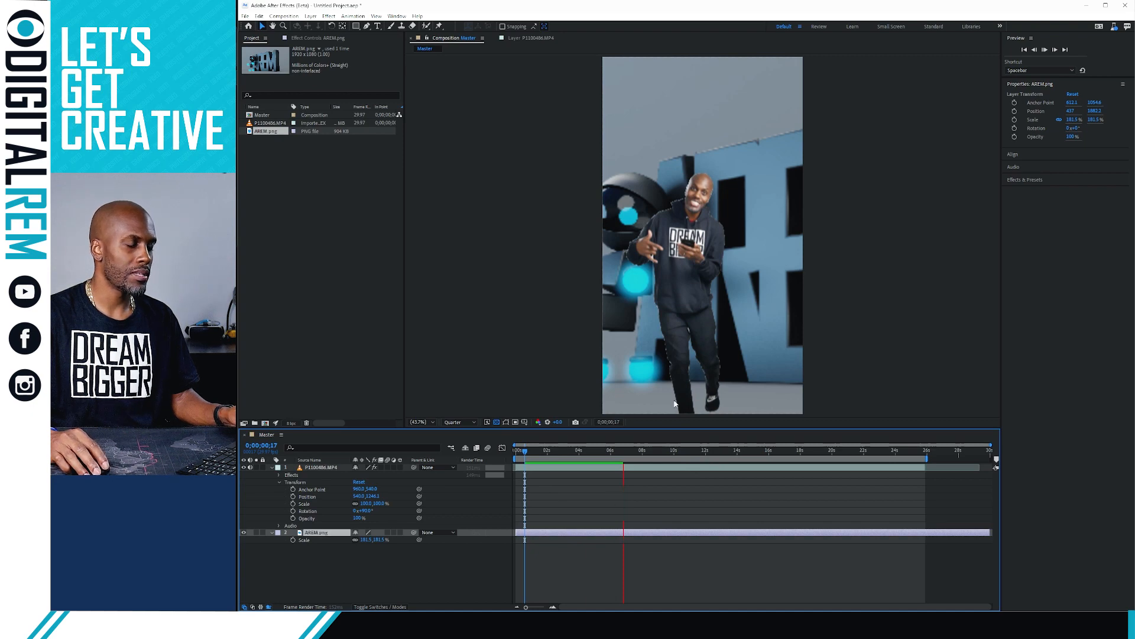
# Preview the composite, then raise the man and AREM.png layers together higher in the frame
pyautogui.click(602, 472)
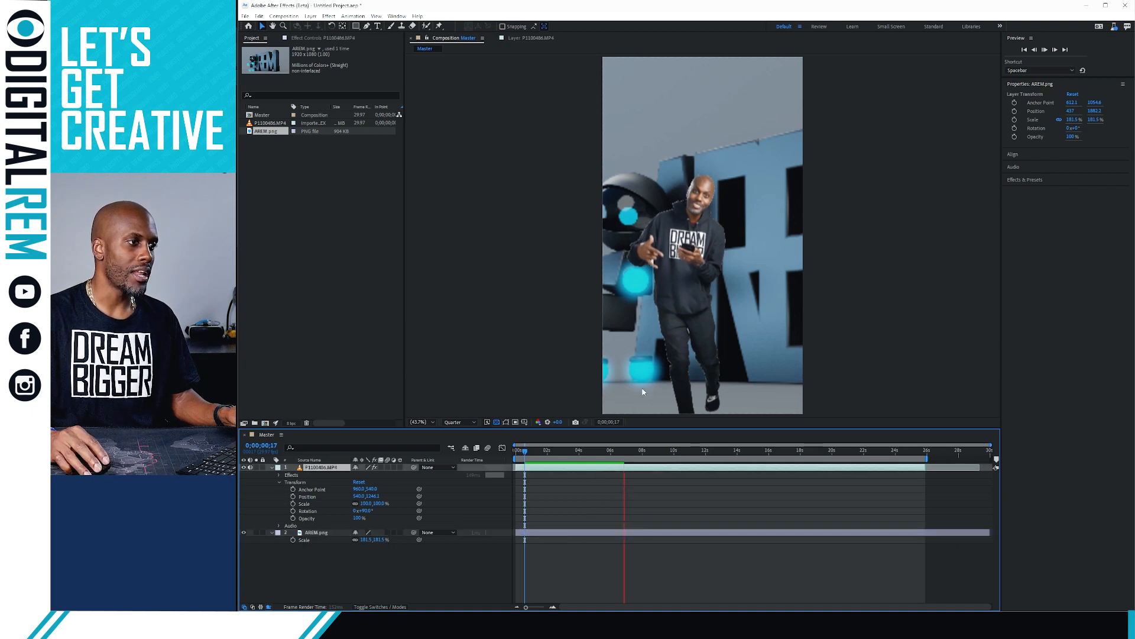
pyautogui.click(696, 330)
pyautogui.press('space')
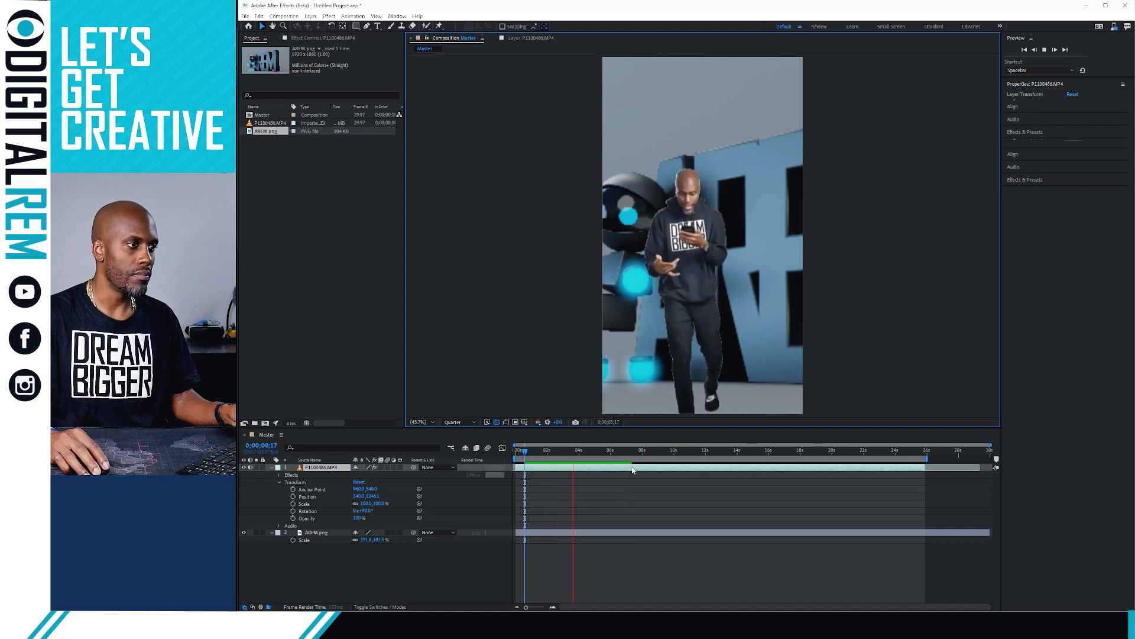
pyautogui.click(600, 473)
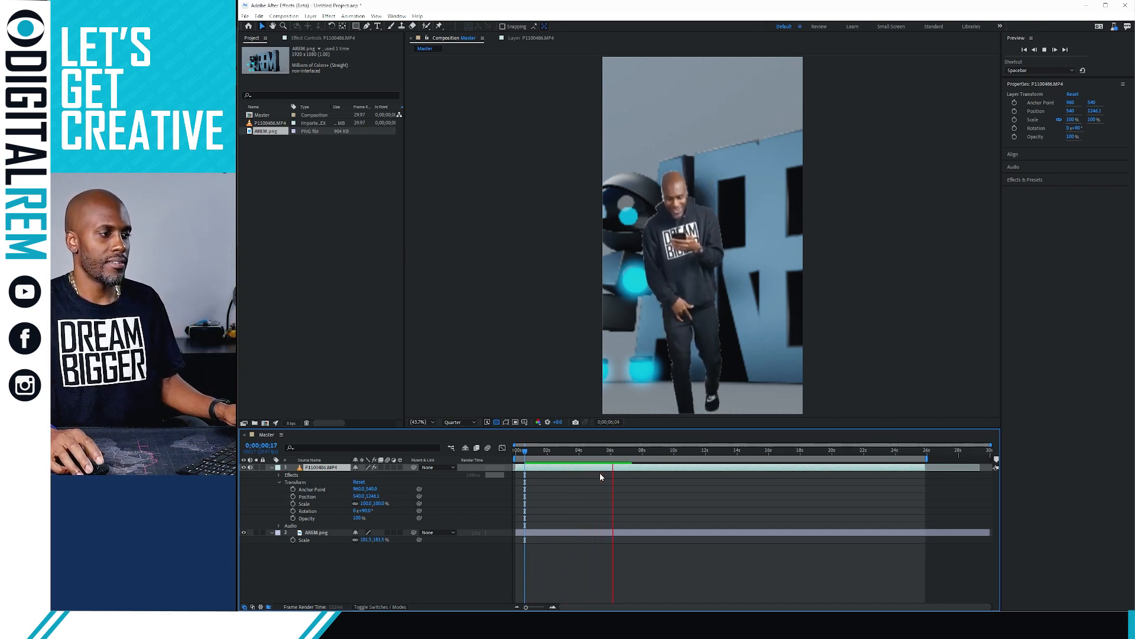
pyautogui.press('space')
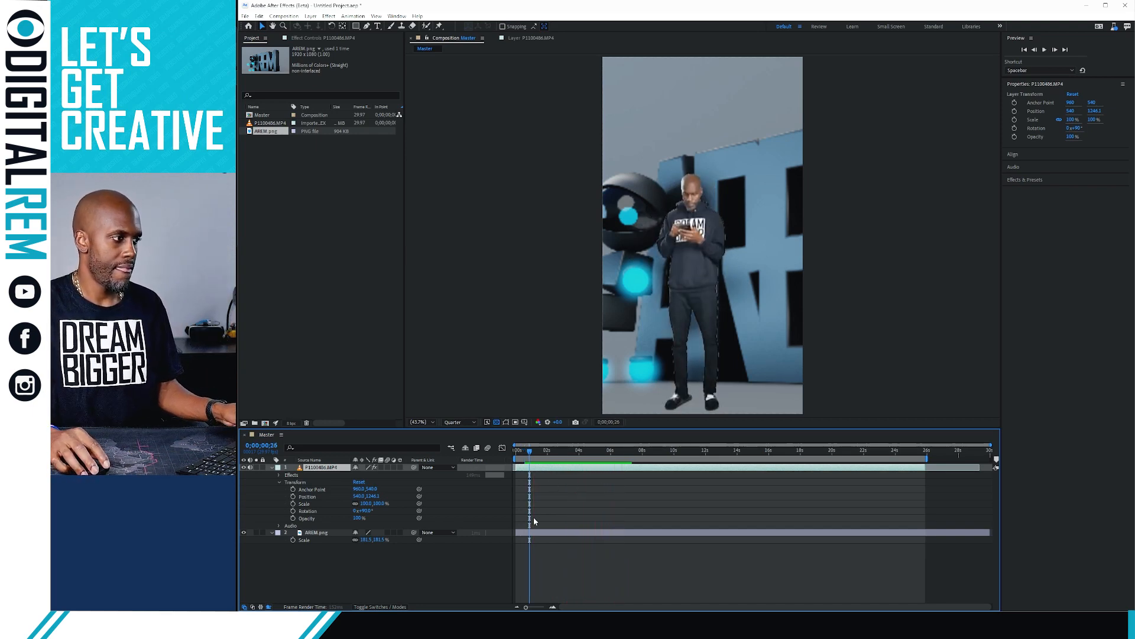
pyautogui.keyDown('shift'); pyautogui.click(531, 536); pyautogui.keyUp('shift')
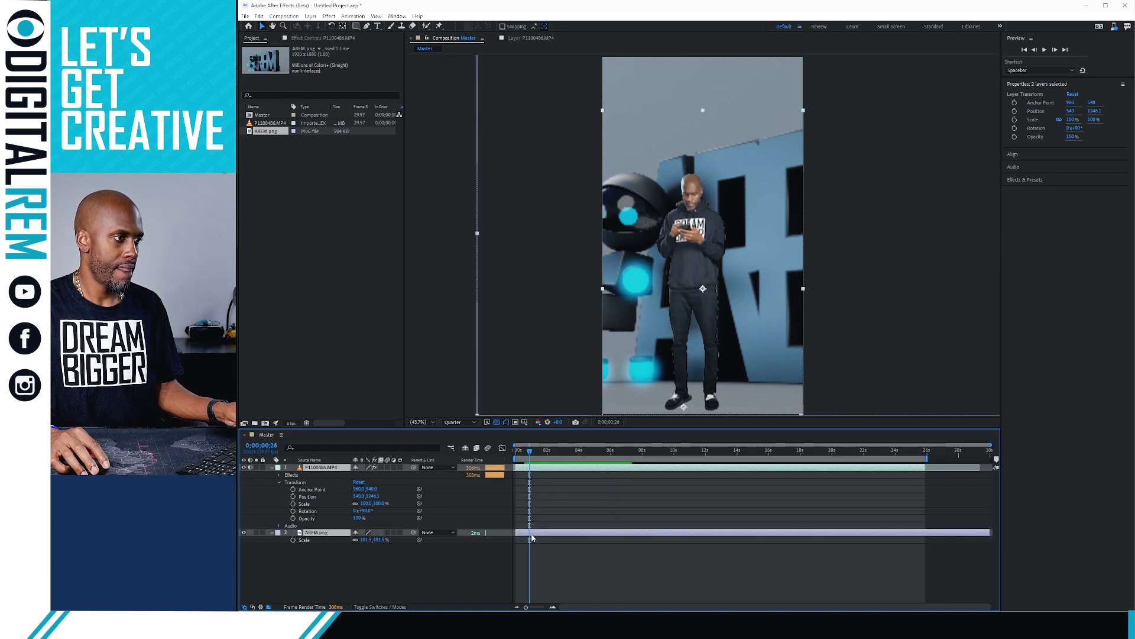
pyautogui.moveTo(689, 306); pyautogui.dragTo(697, 272)
pyautogui.press('space')
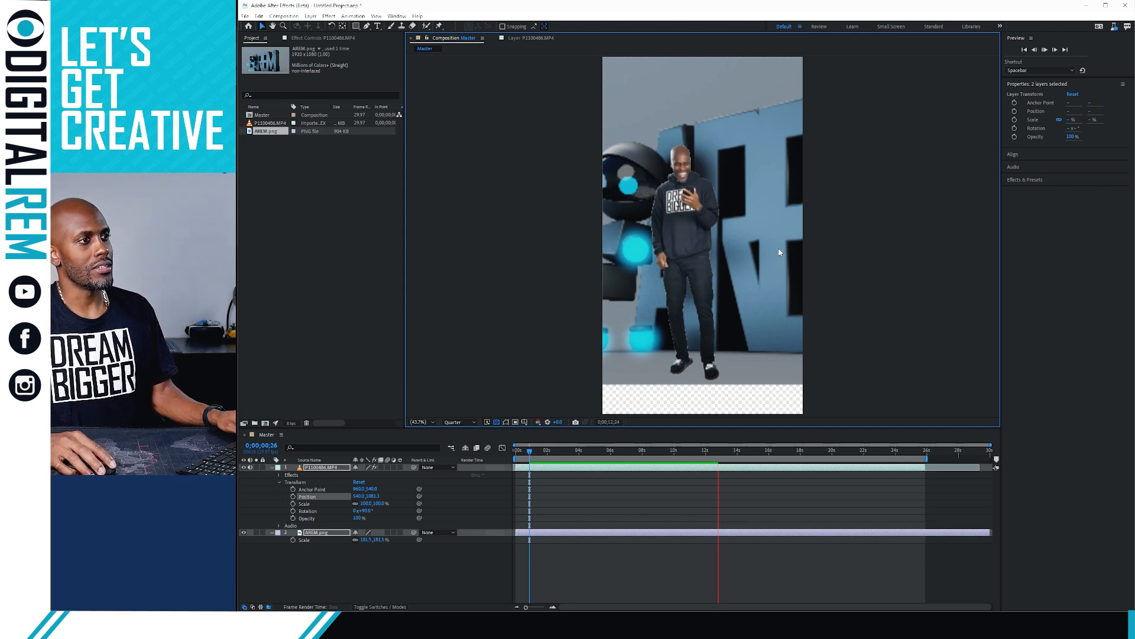
# Expand the Effects & Presets panel and clear the layer selection in the timeline
pyautogui.click(574, 533)
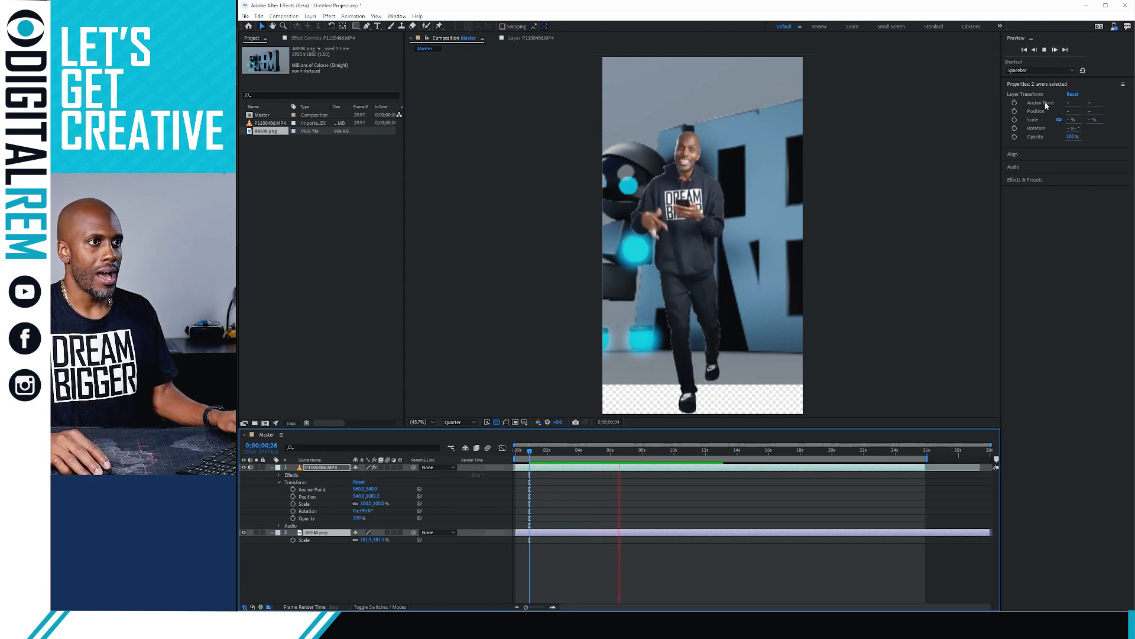
pyautogui.click(1042, 180)
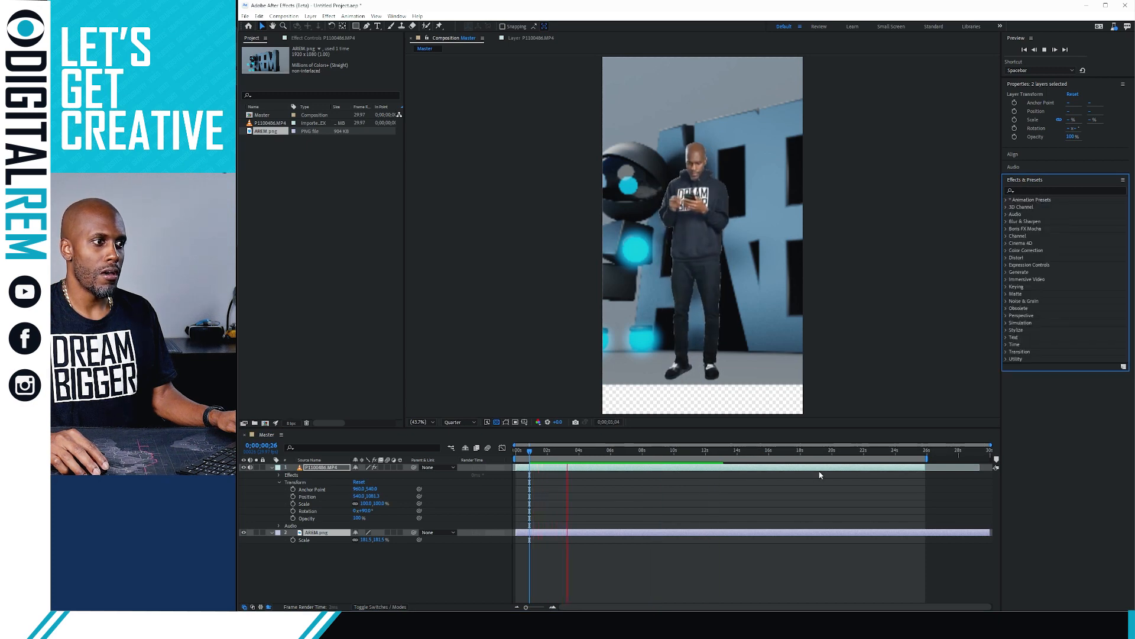
pyautogui.click(900, 497)
pyautogui.click(904, 491)
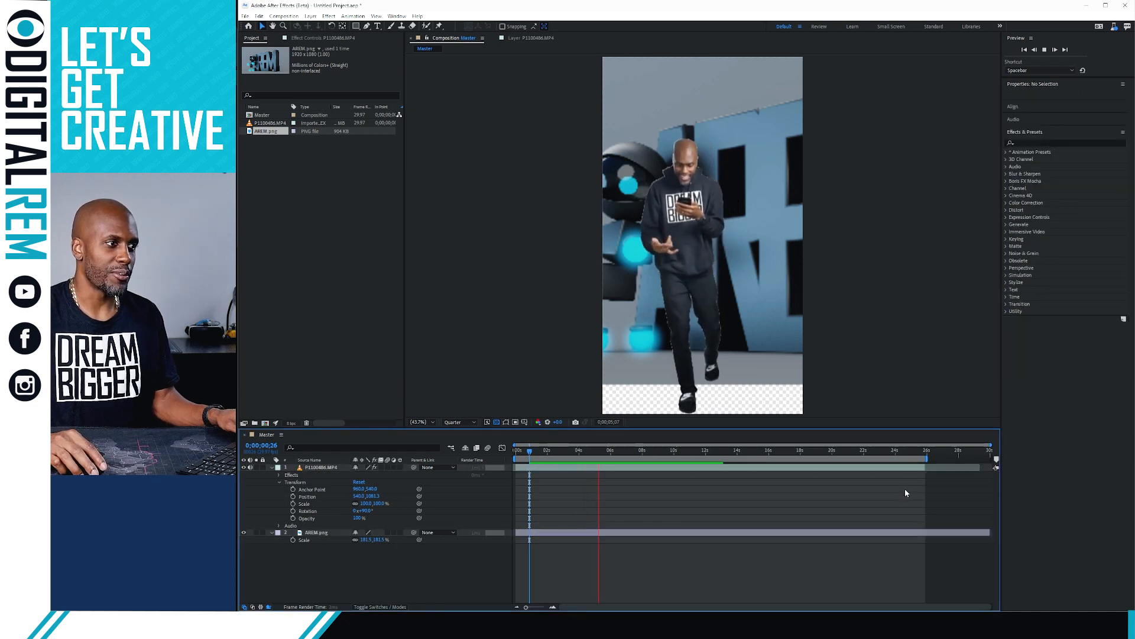